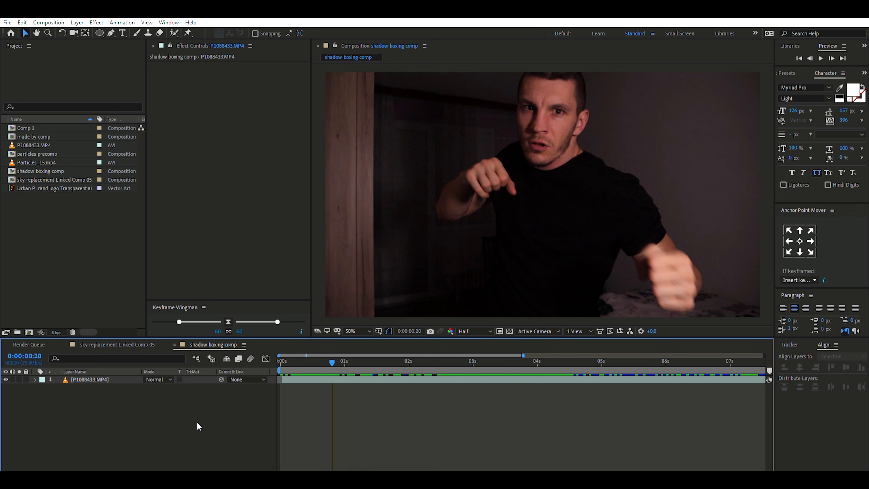
Preview the boxing footage and apply the Lumetri Color effect to the P1088433.MP4 layer
{"action": "key", "text": "space"}
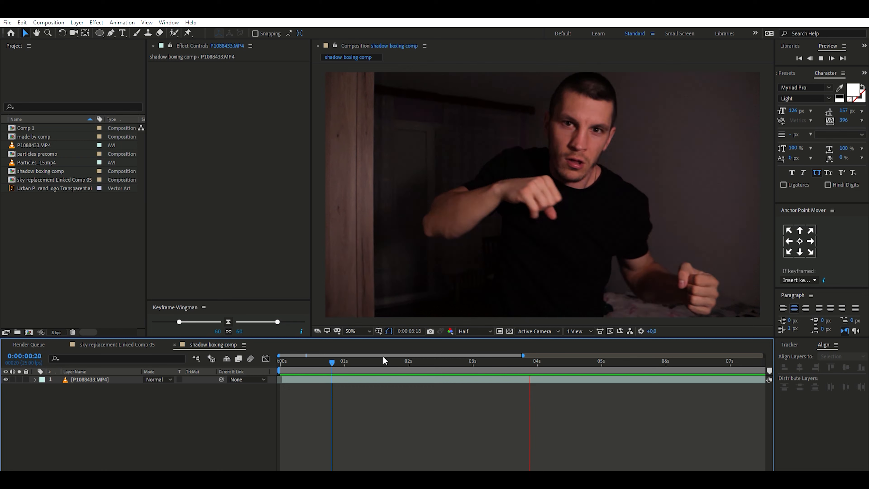
{"action": "key", "text": "space"}
{"action": "left_click", "coordinate": [103, 379]}
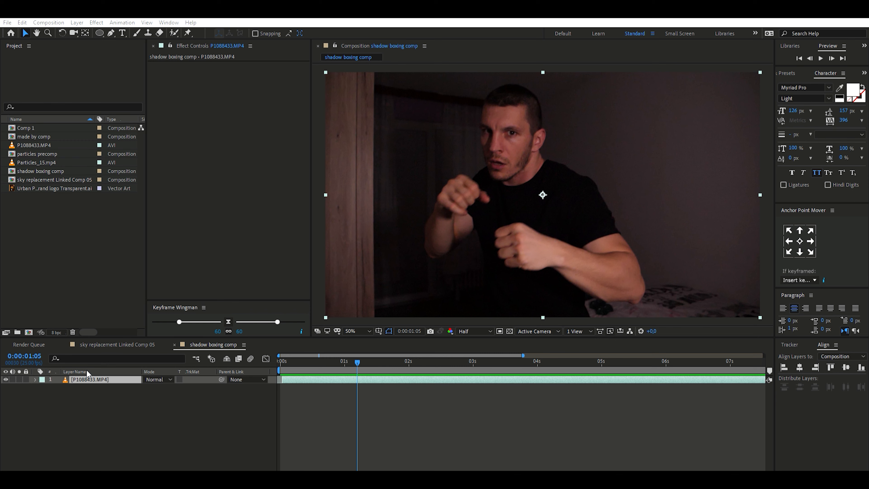
{"action": "key", "text": "Return"}
{"action": "key", "text": "Return"}
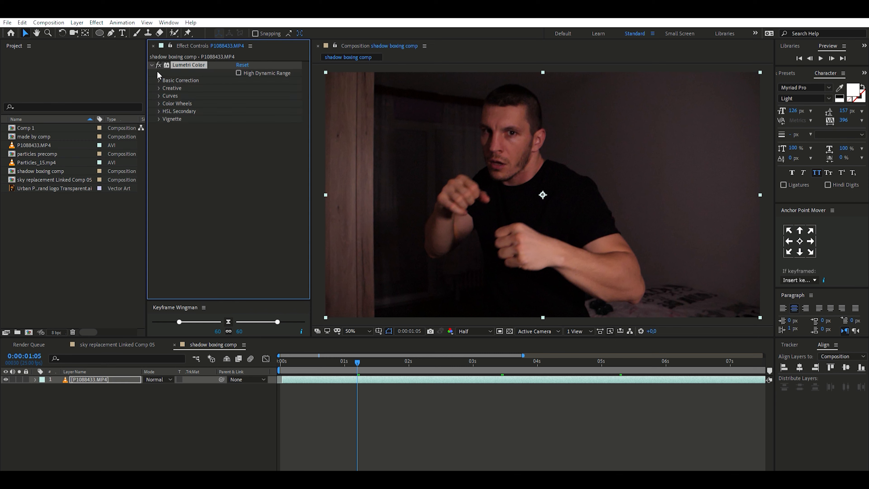
In Lumetri's Basic Correction, set Contrast to 116, Whites to 150 and Blacks to -150
{"action": "left_click", "coordinate": [158, 80]}
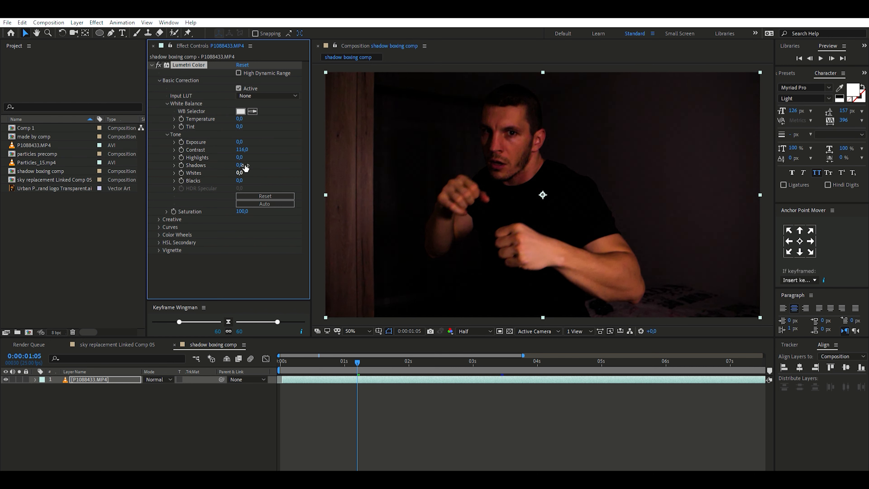
{"action": "left_click_drag", "start_coordinate": [241, 172], "coordinate": [356, 160]}
{"action": "left_click_drag", "start_coordinate": [242, 178], "coordinate": [143, 184]}
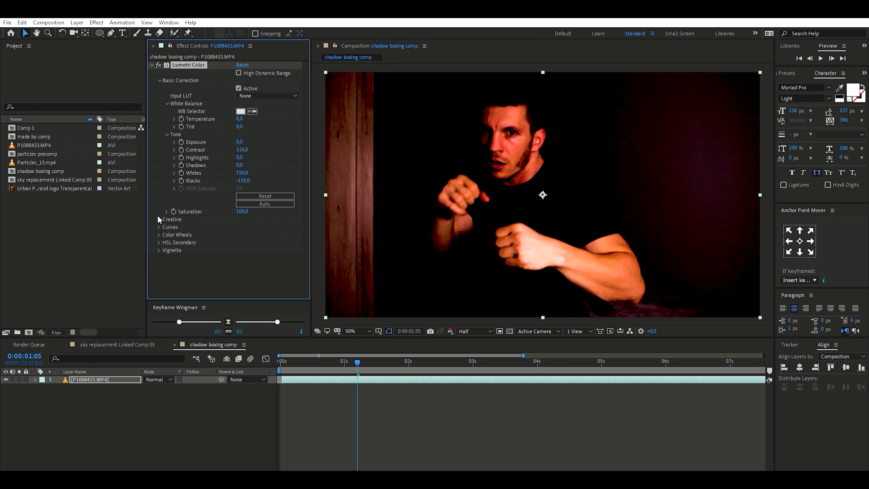
Steepen Lumetri's RGB curve by moving both end points inward, and set Saturation to 0
{"action": "left_click", "coordinate": [159, 226]}
{"action": "left_click_drag", "start_coordinate": [294, 126], "coordinate": [249, 126]}
{"action": "left_click_drag", "start_coordinate": [186, 232], "coordinate": [242, 236]}
{"action": "left_click_drag", "start_coordinate": [307, 112], "coordinate": [306, 97]}
{"action": "left_click_drag", "start_coordinate": [245, 116], "coordinate": [153, 110]}
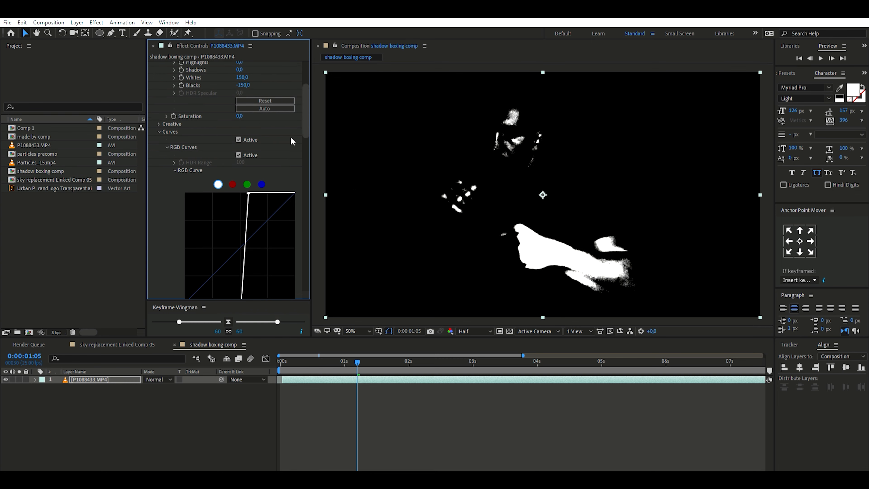
Refine the RGB curve's end points into a nearly vertical line just left of centre for a hard black-and-white look, checking other frames
{"action": "left_click_drag", "start_coordinate": [306, 110], "coordinate": [305, 134]}
{"action": "left_click_drag", "start_coordinate": [242, 200], "coordinate": [229, 200]}
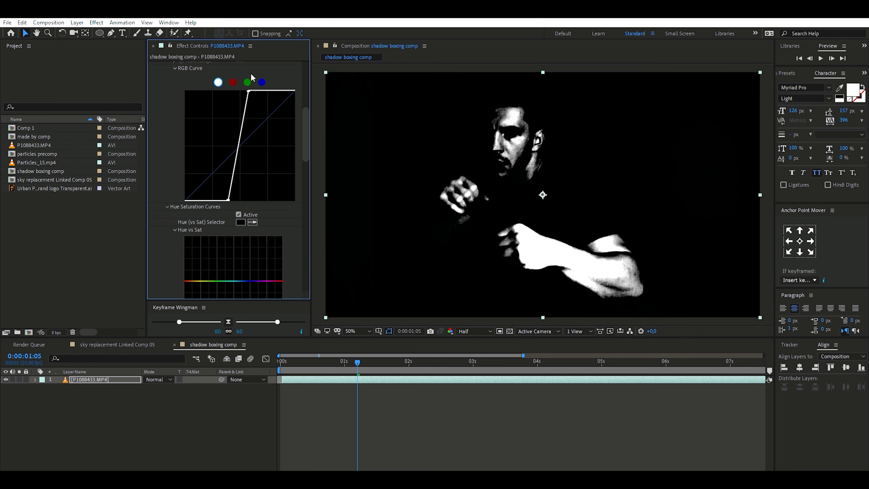
{"action": "left_click_drag", "start_coordinate": [248, 84], "coordinate": [224, 75]}
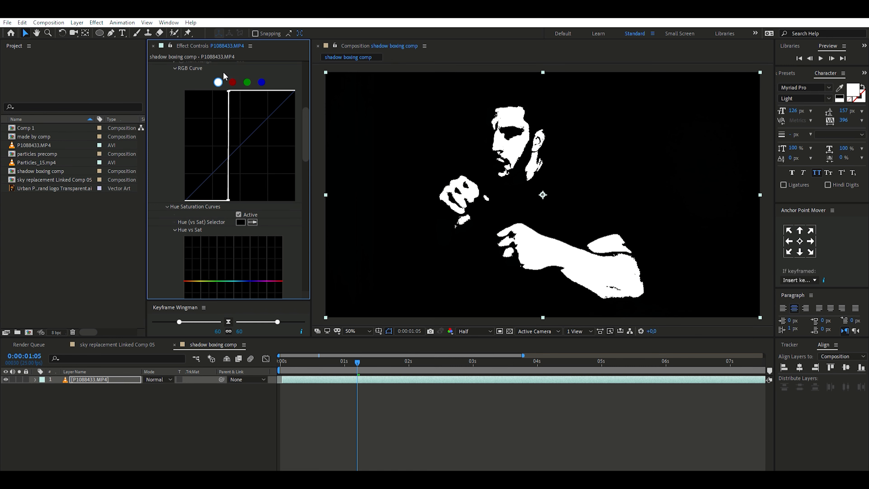
{"action": "left_click_drag", "start_coordinate": [357, 360], "coordinate": [353, 349]}
{"action": "left_click_drag", "start_coordinate": [228, 84], "coordinate": [235, 80]}
{"action": "left_click_drag", "start_coordinate": [229, 192], "coordinate": [230, 192]}
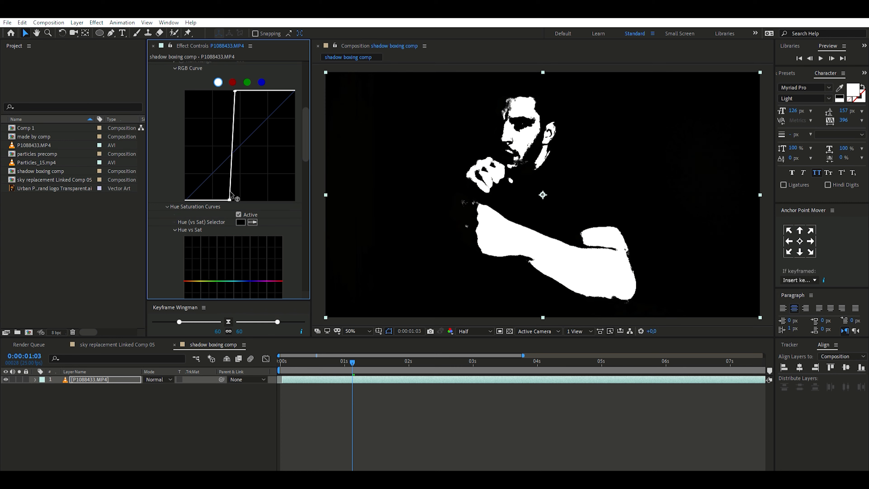
{"action": "left_click_drag", "start_coordinate": [235, 84], "coordinate": [232, 78]}
{"action": "left_click_drag", "start_coordinate": [229, 194], "coordinate": [231, 193]}
{"action": "left_click_drag", "start_coordinate": [353, 362], "coordinate": [427, 352]}
{"action": "left_click", "coordinate": [240, 389]}
Apply Gaussian Blur to the footage layer with a Blurriness of 3.4 and check other frames
{"action": "left_click", "coordinate": [85, 379]}
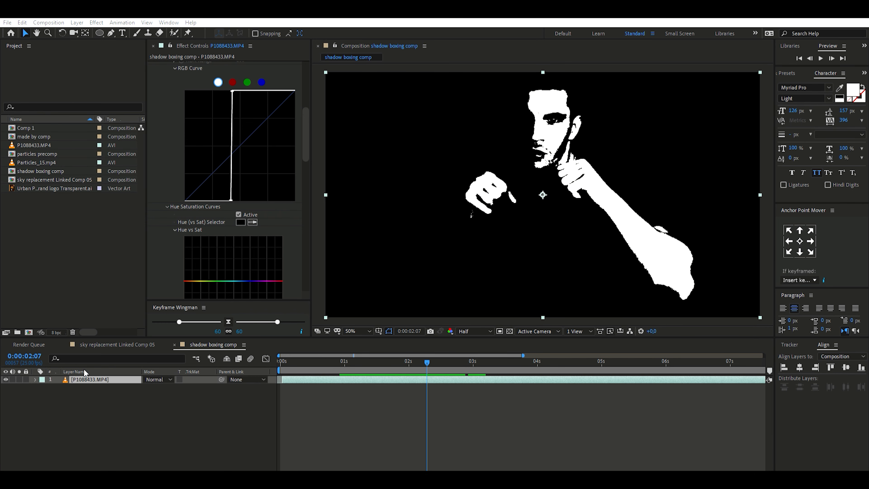
{"action": "key", "text": "Return"}
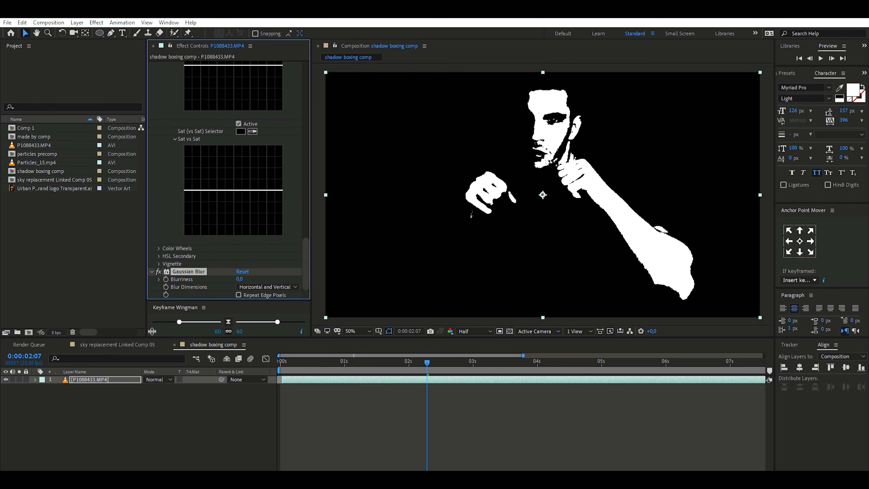
{"action": "left_click_drag", "start_coordinate": [240, 279], "coordinate": [250, 270]}
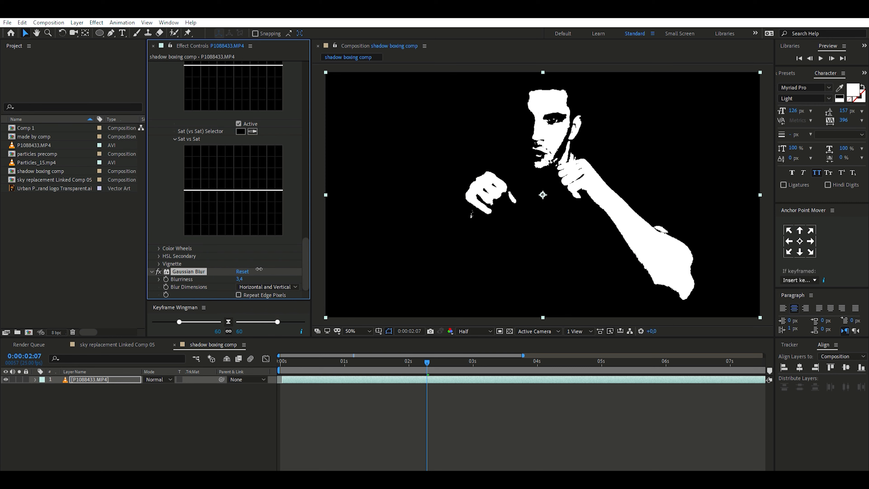
{"action": "left_click", "coordinate": [188, 423]}
{"action": "left_click_drag", "start_coordinate": [434, 354], "coordinate": [510, 359]}
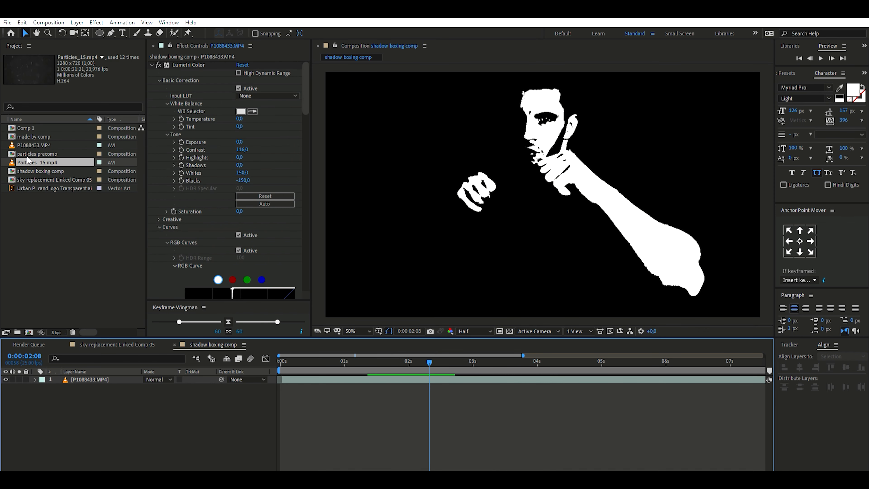
Add Particles_15.mp4 above the footage layer and scale it to 157%
{"action": "left_click_drag", "start_coordinate": [28, 159], "coordinate": [78, 368]}
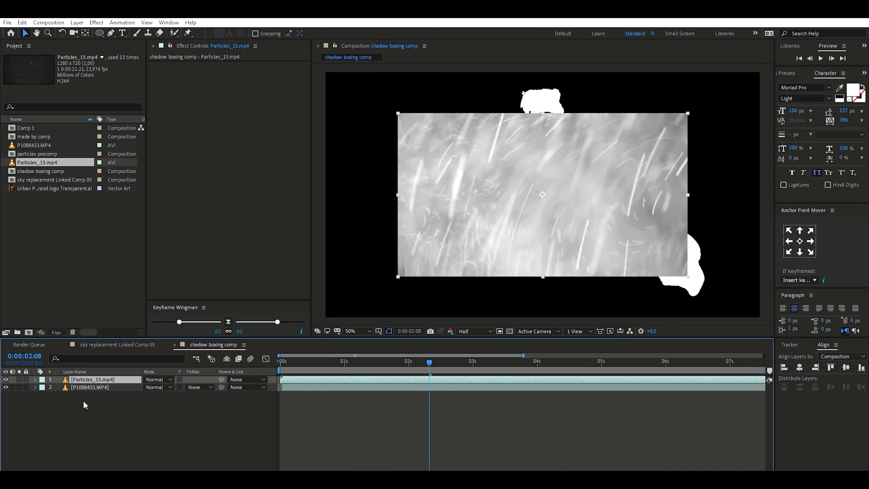
{"action": "key", "text": "s"}
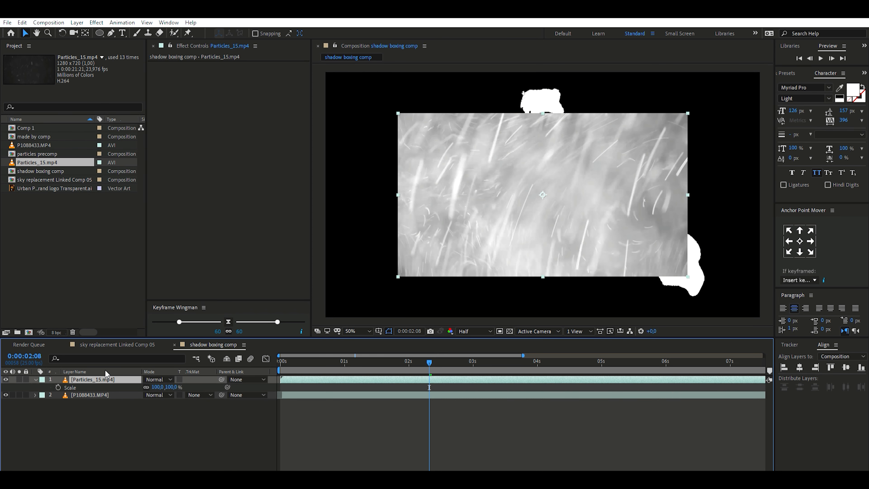
{"action": "left_click_drag", "start_coordinate": [163, 384], "coordinate": [187, 382]}
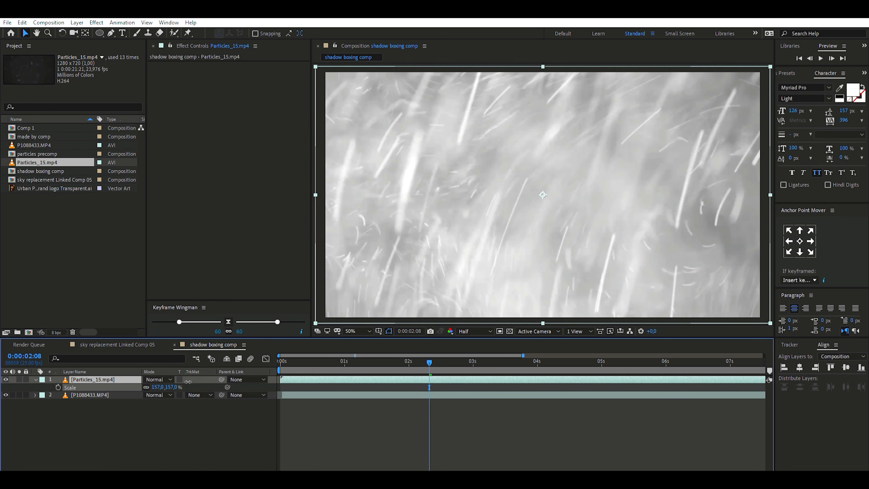
Use the particles layer as a Luma track matte for the footage and give the particles a Curves effect with a gentle S-curve
{"action": "left_click", "coordinate": [160, 431]}
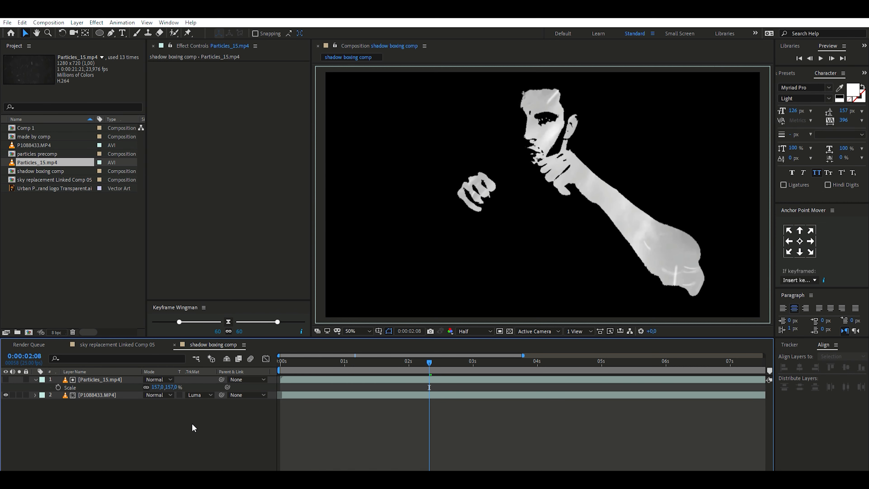
{"action": "left_click_drag", "start_coordinate": [379, 356], "coordinate": [440, 356]}
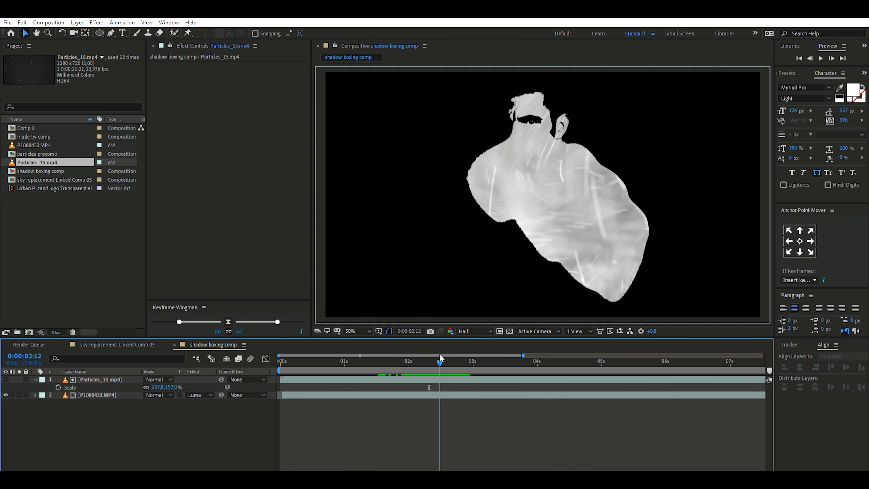
{"action": "left_click", "coordinate": [103, 379]}
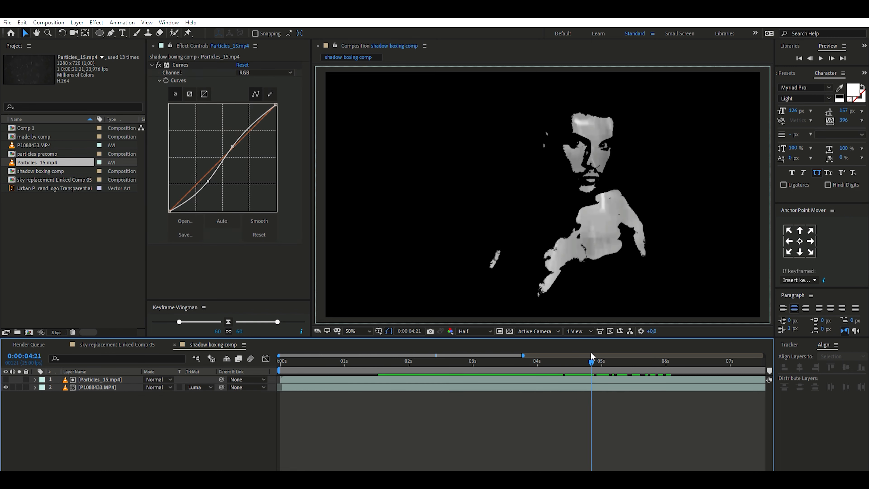
{"action": "left_click_drag", "start_coordinate": [591, 352], "coordinate": [553, 366]}
Add a text layer reading "made by" over the composition
{"action": "left_click", "coordinate": [122, 33]}
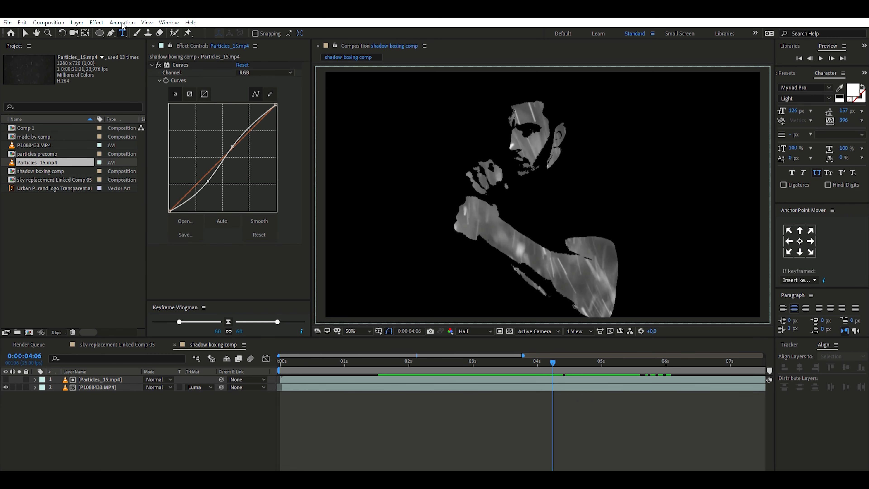
{"action": "left_click", "coordinate": [443, 181]}
{"action": "type", "text": "made by"}
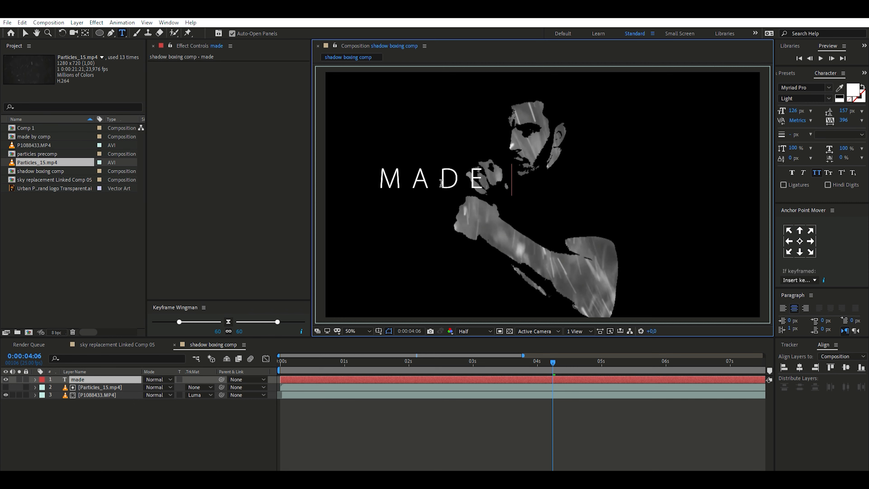
Centre the text in the composition and set its font size to 123 px and tracking to 414
{"action": "left_click", "coordinate": [81, 379]}
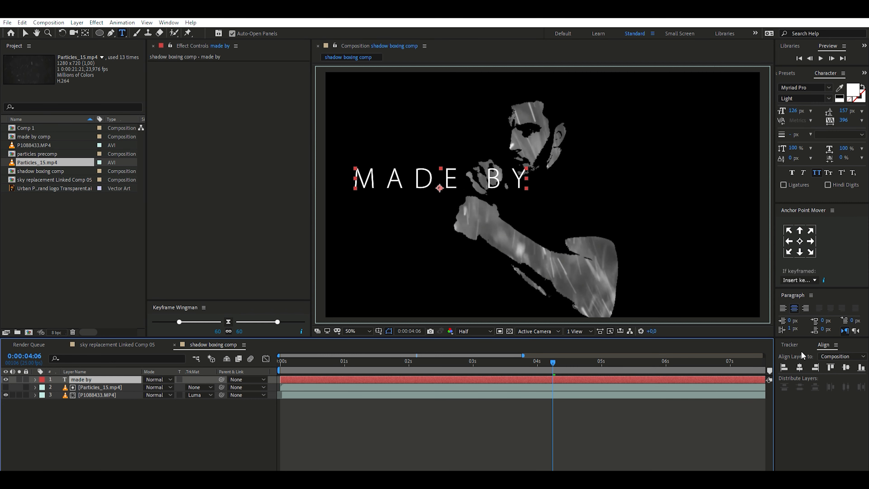
{"action": "left_click", "coordinate": [799, 367]}
{"action": "left_click", "coordinate": [845, 367]}
{"action": "left_click_drag", "start_coordinate": [798, 104], "coordinate": [793, 104]}
{"action": "left_click_drag", "start_coordinate": [845, 119], "coordinate": [852, 119]}
{"action": "left_click", "coordinate": [86, 426]}
Draw a rectangular frame around the text as a new shape layer and set its stroke to 10 px
{"action": "left_click", "coordinate": [98, 31]}
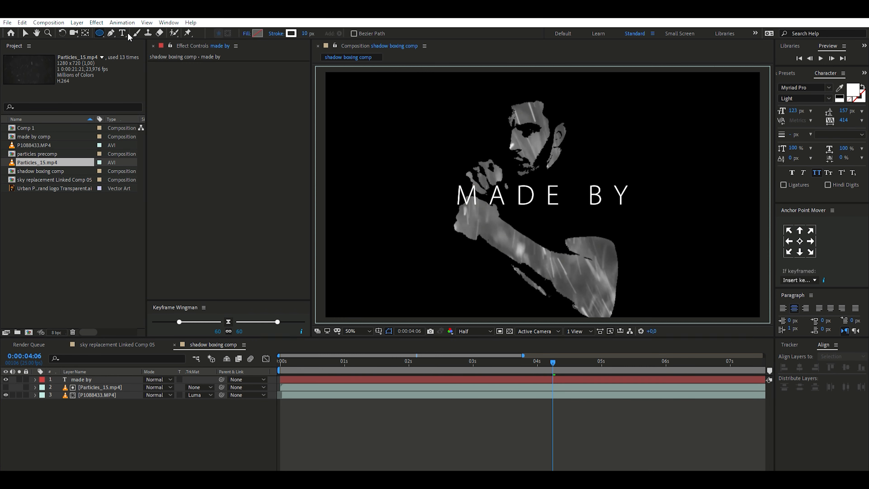
{"action": "left_click", "coordinate": [306, 33]}
{"action": "type", "text": "15"}
{"action": "key", "text": "Return"}
{"action": "mouse_move", "coordinate": [413, 167]}
{"action": "left_mouse_down"}
{"action": "mouse_move", "coordinate": [581, 214]}
{"action": "mouse_move", "coordinate": [670, 222]}
{"action": "left_mouse_up"}
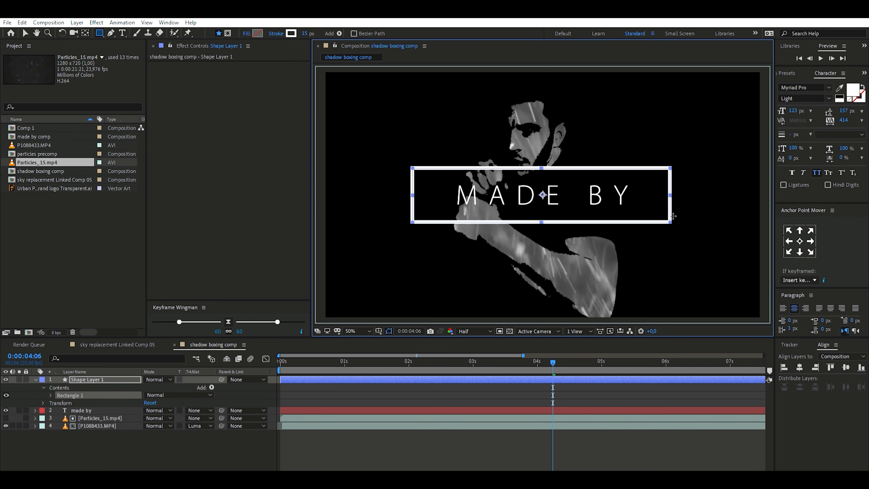
{"action": "left_click", "coordinate": [305, 33]}
{"action": "type", "text": "10"}
{"action": "key", "text": "Return"}
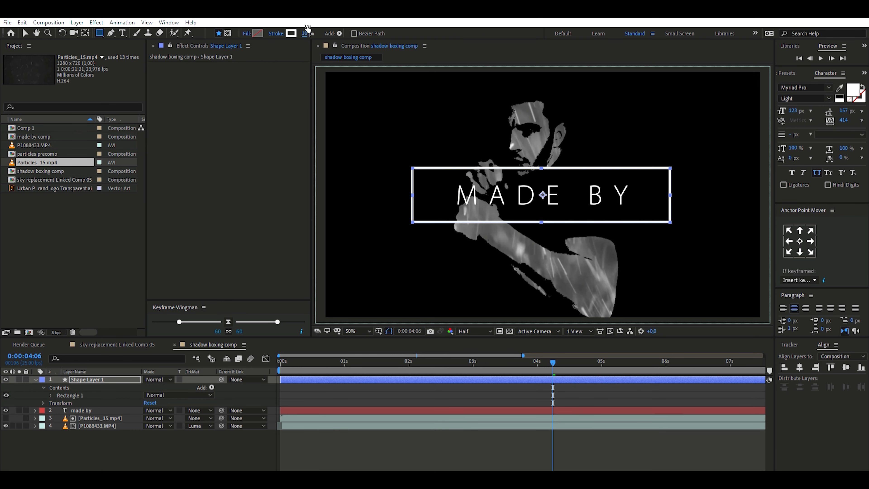
Centre the rectangle in the composition and pre-compose it with the text layer as "made by"
{"action": "left_click", "coordinate": [799, 368]}
{"action": "left_click", "coordinate": [845, 367]}
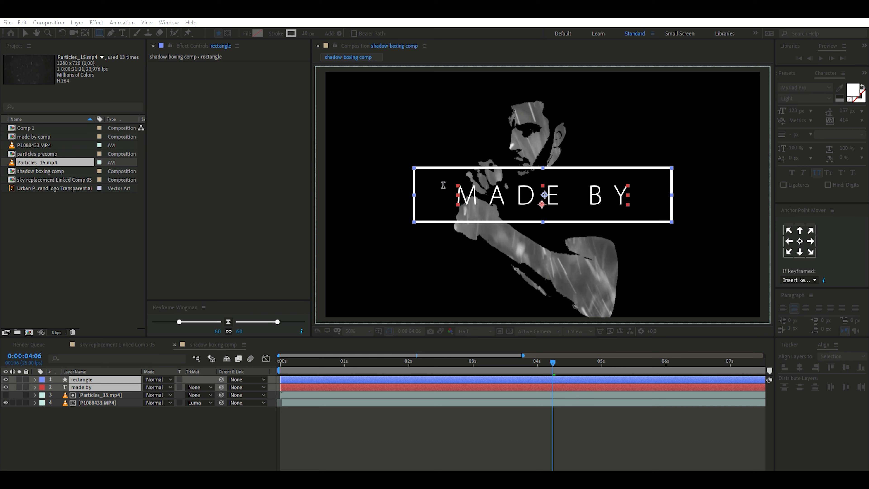
{"action": "key", "text": "Return"}
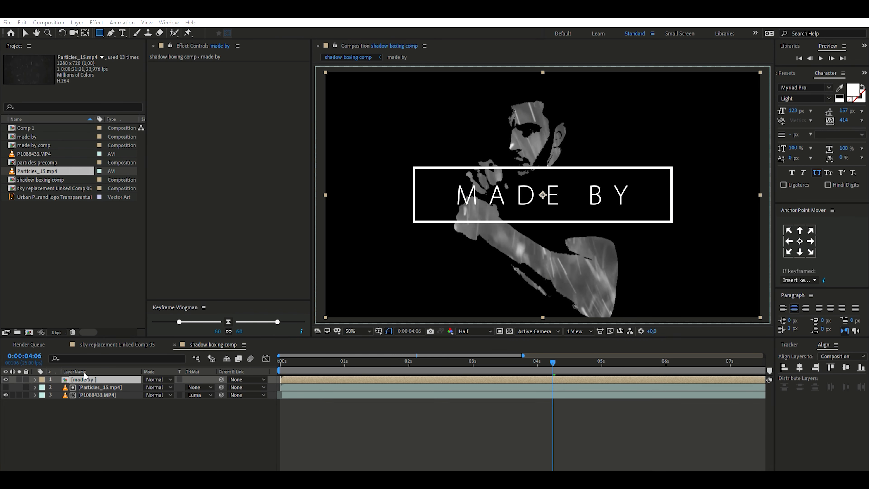
Apply 4-Color Gradient to the made by precomp and place its points across the title at 486,536; 728,540; 1068,538; and 1358,536
{"action": "key", "text": "Return"}
{"action": "left_click", "coordinate": [239, 80]}
{"action": "left_click", "coordinate": [435, 194]}
{"action": "left_click", "coordinate": [241, 96]}
{"action": "left_click", "coordinate": [490, 195]}
{"action": "left_click", "coordinate": [241, 111]}
{"action": "left_click", "coordinate": [567, 195]}
{"action": "left_click", "coordinate": [241, 127]}
{"action": "left_click", "coordinate": [632, 193]}
Set gradient Colors 1 and 3 to bright yellow and Colors 2 and 4 to pale yellow
{"action": "left_click", "coordinate": [241, 103]}
{"action": "left_click", "coordinate": [213, 342]}
{"action": "left_click_drag", "start_coordinate": [143, 245], "coordinate": [129, 242]}
{"action": "left_click", "coordinate": [279, 243]}
{"action": "left_click", "coordinate": [252, 119]}
{"action": "left_click", "coordinate": [241, 89]}
{"action": "left_click", "coordinate": [252, 135]}
{"action": "left_click", "coordinate": [241, 103]}
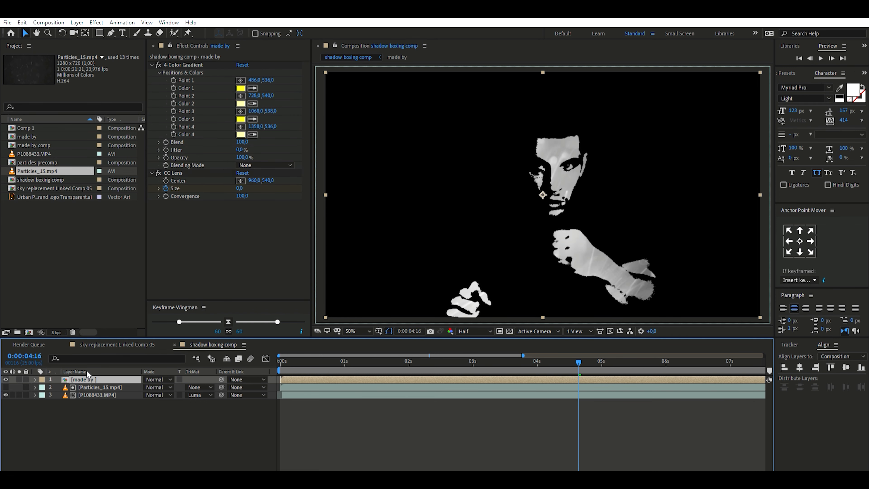
Reveal the made by layer's CC Lens Size keyframe and move it to 0:00:10:08
{"action": "key", "text": "u"}
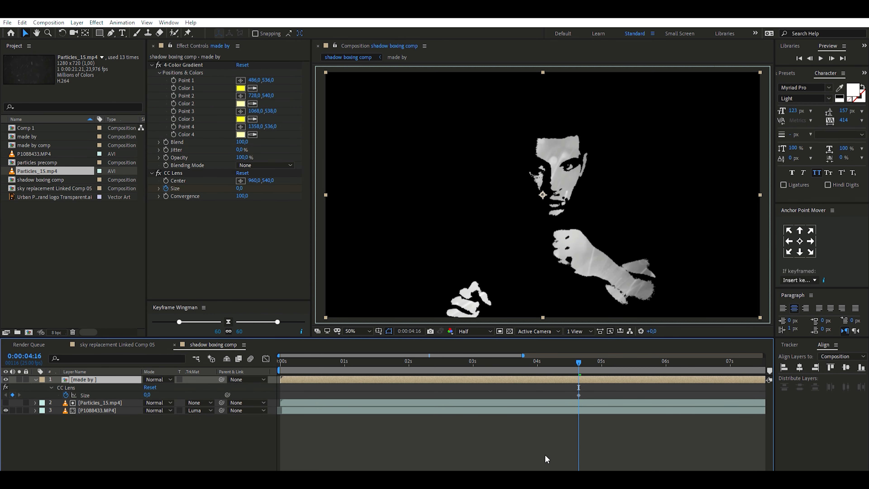
{"action": "key", "text": "minus"}
{"action": "key", "text": "minus"}
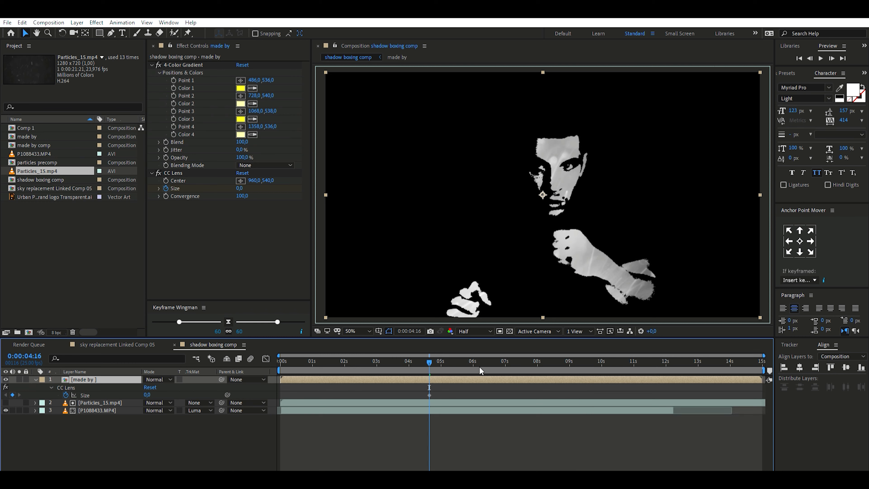
{"action": "left_click_drag", "start_coordinate": [449, 360], "coordinate": [614, 377]}
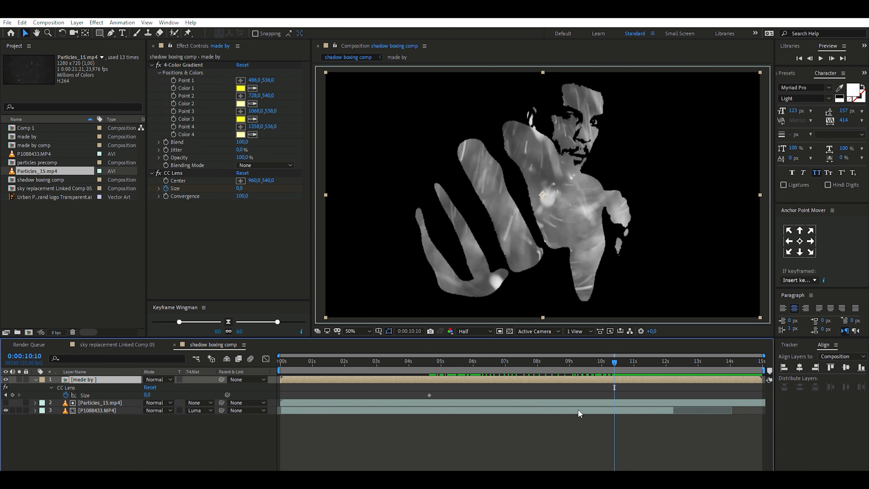
{"action": "key", "text": "Page_Up"}
{"action": "key", "text": "Page_Up"}
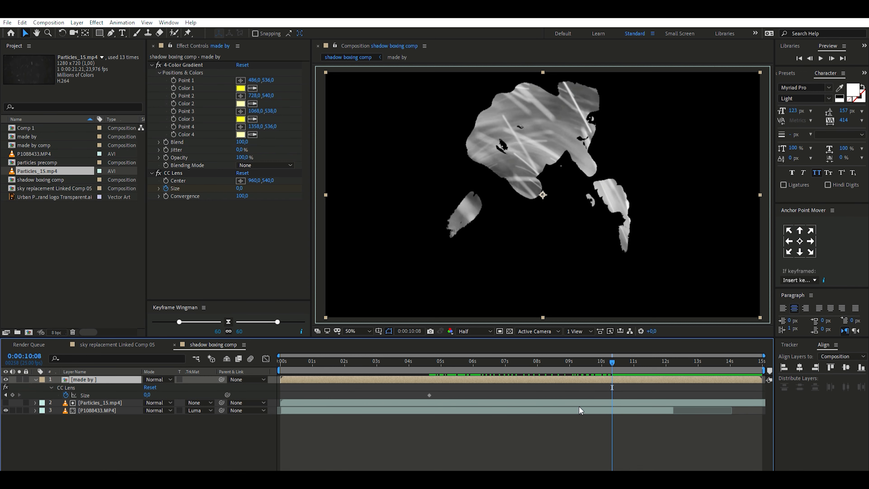
{"action": "left_click_drag", "start_coordinate": [429, 394], "coordinate": [612, 394]}
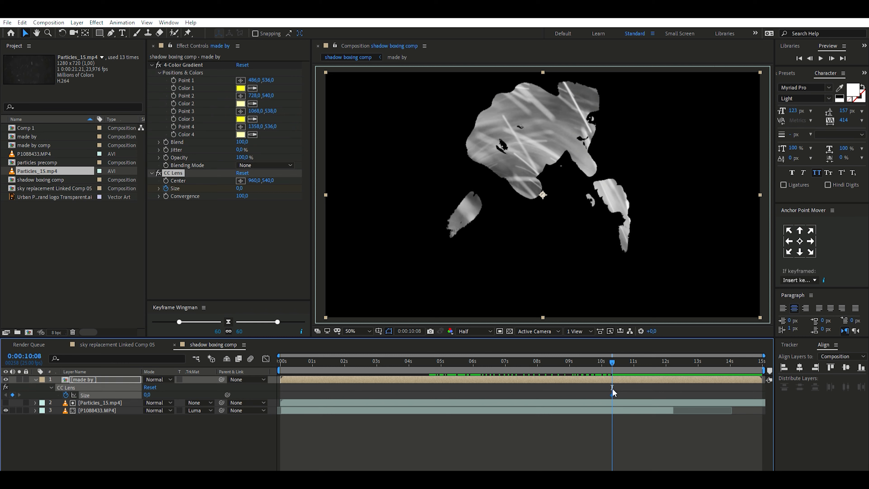
Add a second CC Lens Size keyframe with a larger value at 0:00:11:12
{"action": "left_click_drag", "start_coordinate": [612, 352], "coordinate": [649, 355]}
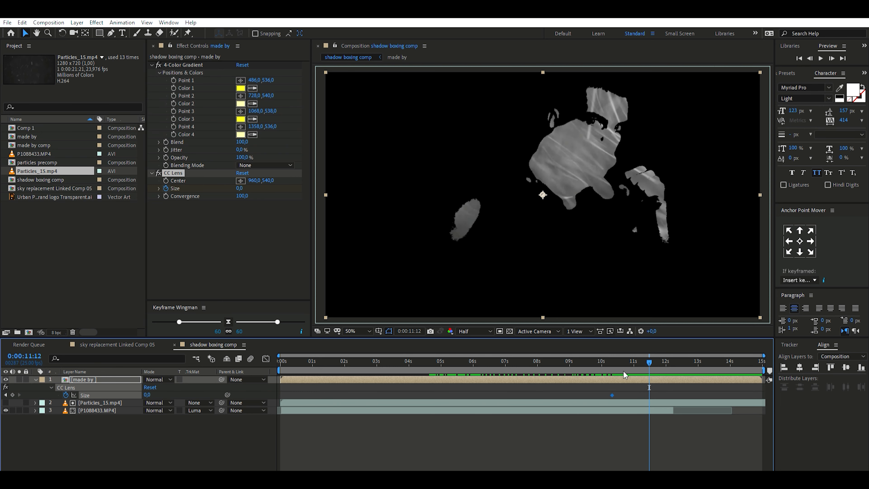
{"action": "left_click_drag", "start_coordinate": [147, 394], "coordinate": [283, 395]}
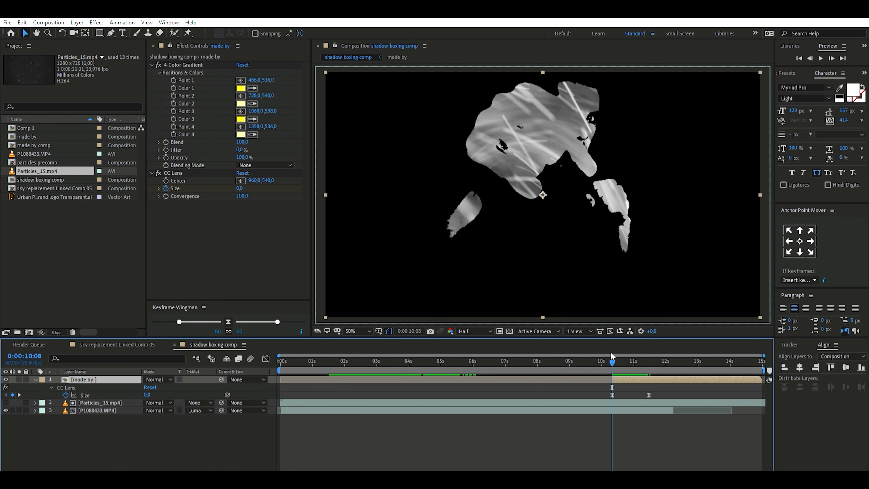
Apply Linear Wipe to the made by layer and set its Wipe Angle to 270°
{"action": "left_click_drag", "start_coordinate": [612, 356], "coordinate": [654, 362]}
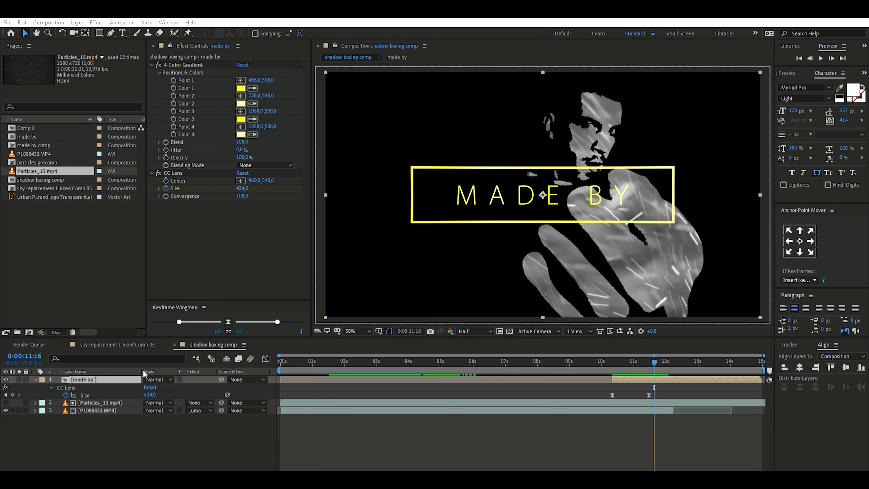
{"action": "key", "text": "Return"}
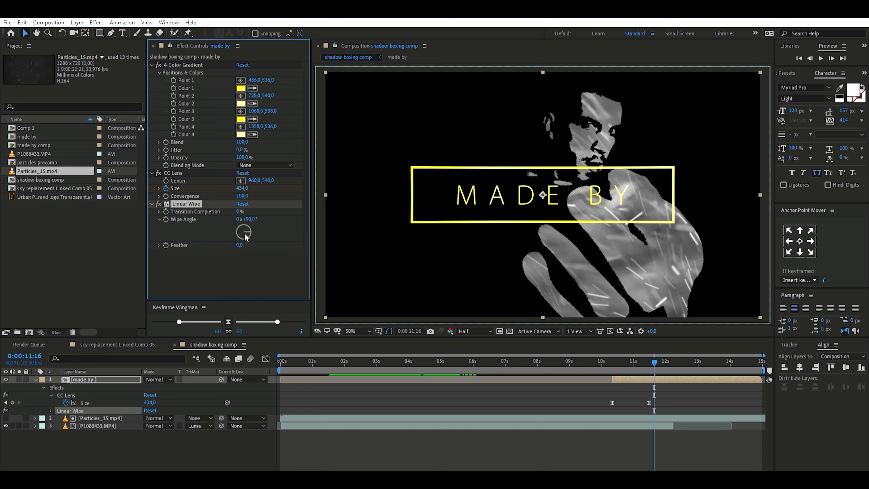
{"action": "left_click_drag", "start_coordinate": [253, 215], "coordinate": [262, 211]}
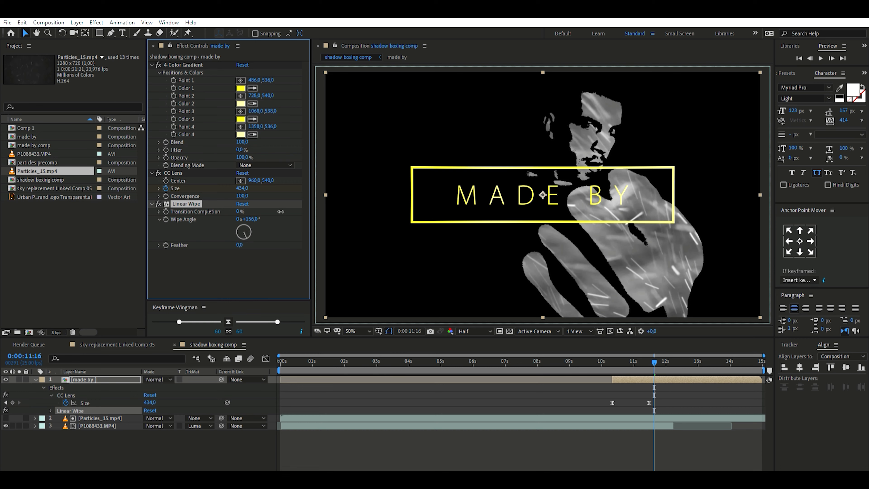
{"action": "left_click", "coordinate": [254, 218]}
{"action": "type", "text": "270"}
{"action": "key", "text": "Return"}
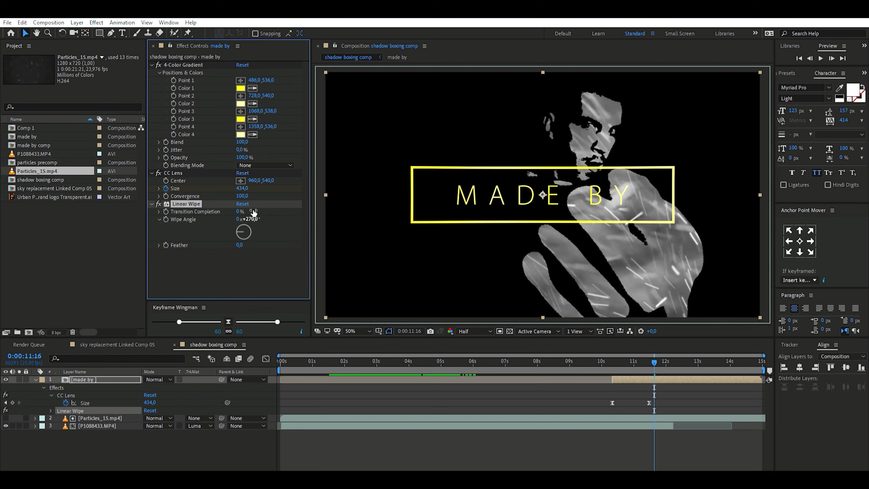
Keyframe the made by layer's Linear Wipe Transition Completion from 0% to 95% at 0:00:10:24
{"action": "left_click_drag", "start_coordinate": [239, 211], "coordinate": [260, 204]}
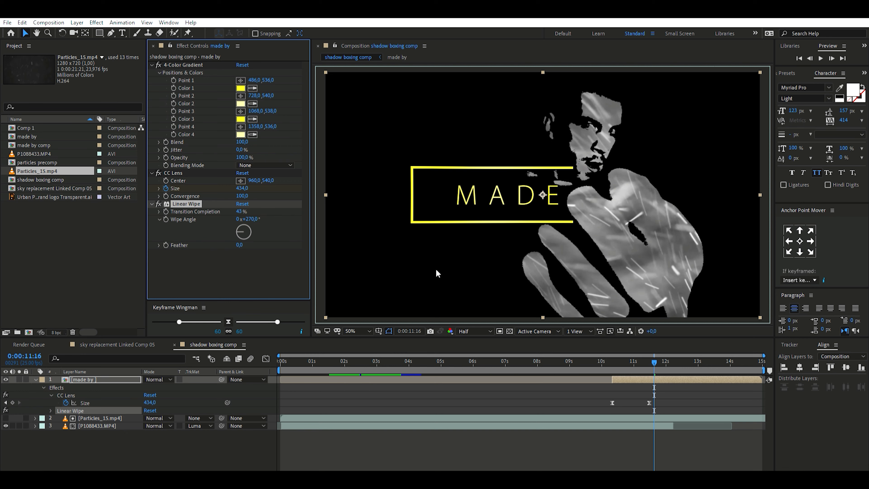
{"action": "left_click_drag", "start_coordinate": [655, 350], "coordinate": [632, 358]}
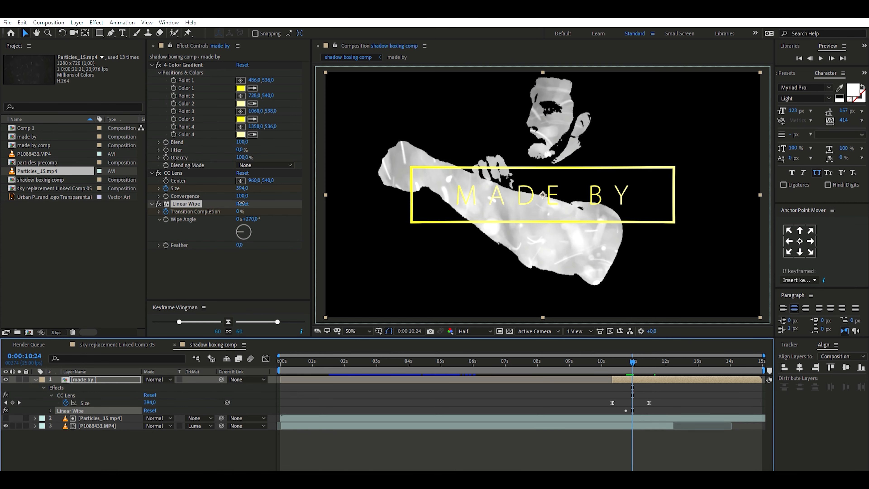
{"action": "left_click_drag", "start_coordinate": [238, 211], "coordinate": [291, 210]}
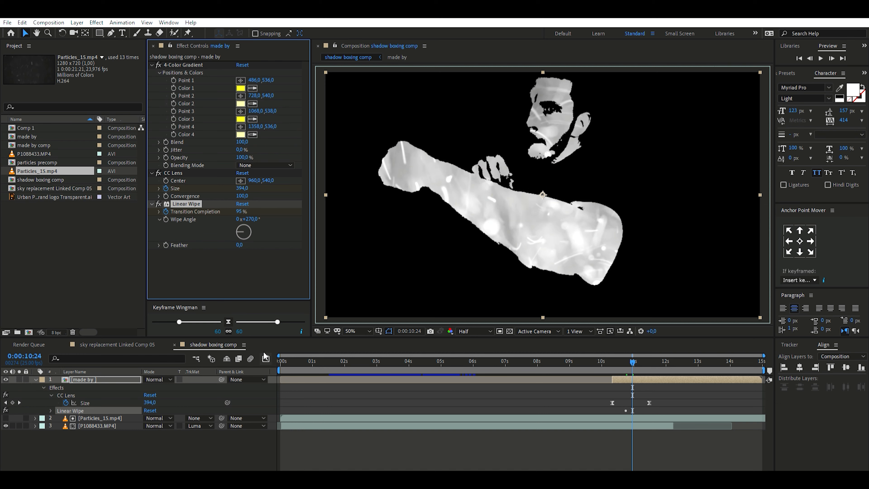
{"action": "left_click", "coordinate": [322, 469]}
{"action": "left_click", "coordinate": [323, 468]}
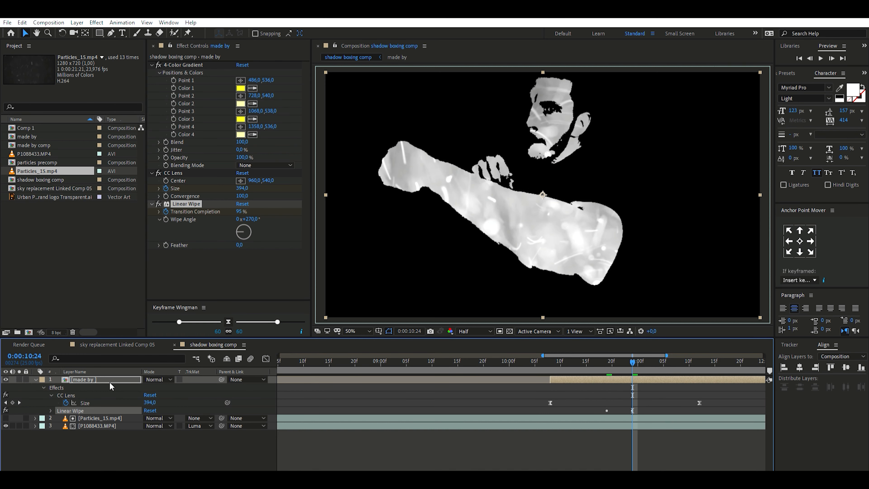
Set the made by layer's Linear Wipe angle to 289° and its Feather to 107
{"action": "key", "text": "u"}
{"action": "key", "text": "u"}
{"action": "left_click_drag", "start_coordinate": [631, 362], "coordinate": [624, 354]}
{"action": "left_click", "coordinate": [255, 218]}
{"action": "left_click", "coordinate": [273, 215]}
{"action": "left_click_drag", "start_coordinate": [256, 217], "coordinate": [260, 211]}
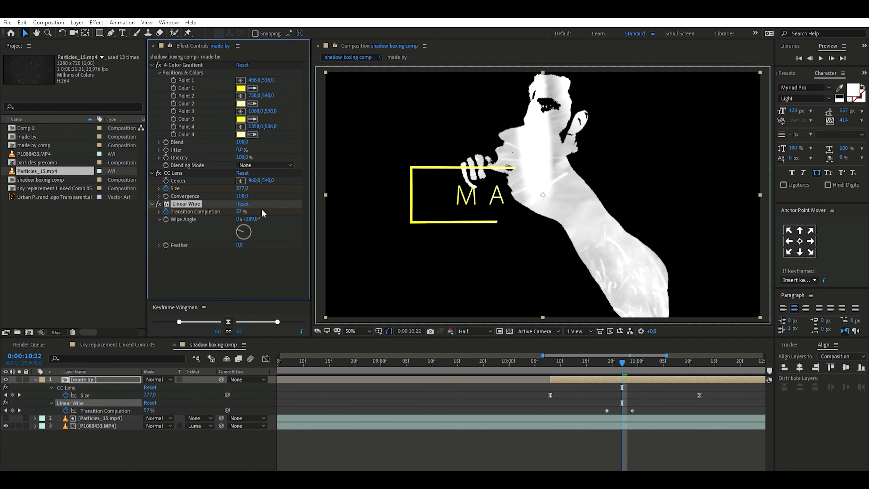
{"action": "left_click_drag", "start_coordinate": [620, 360], "coordinate": [601, 362]}
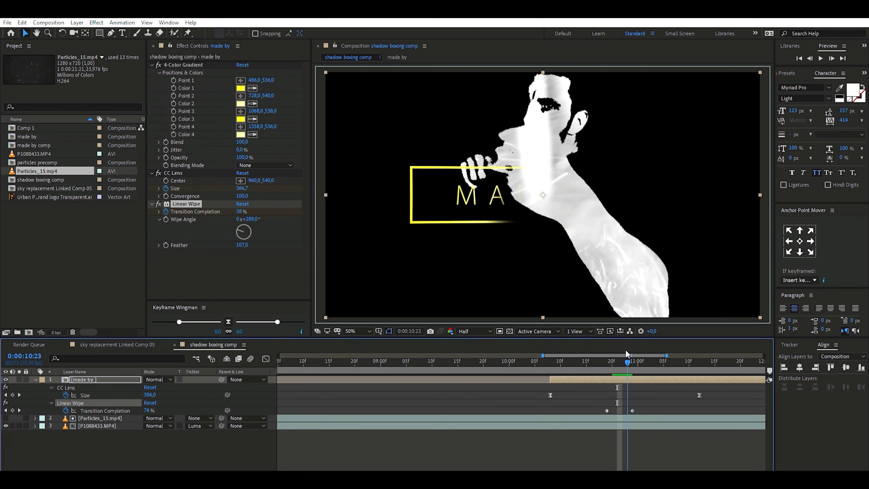
{"action": "left_click", "coordinate": [36, 379]}
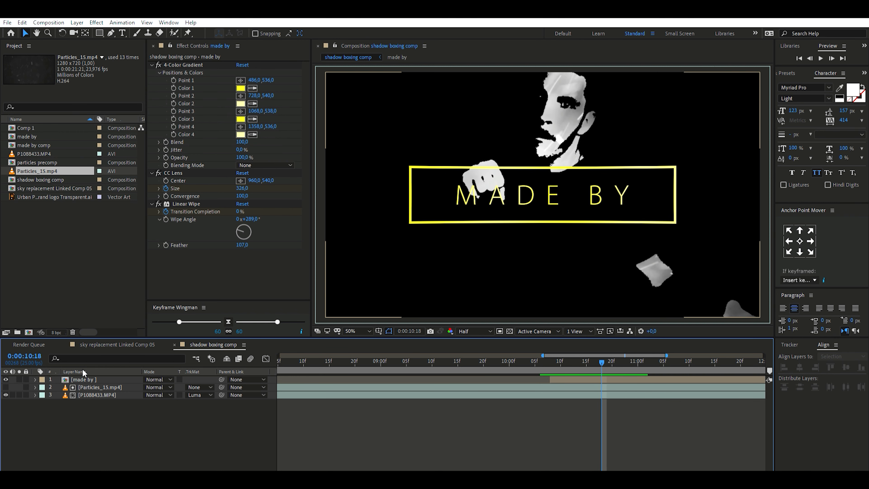
Apply Shift Channels to the made by layer and take green and blue from Full Off
{"action": "left_click", "coordinate": [83, 379]}
{"action": "key", "text": "Return"}
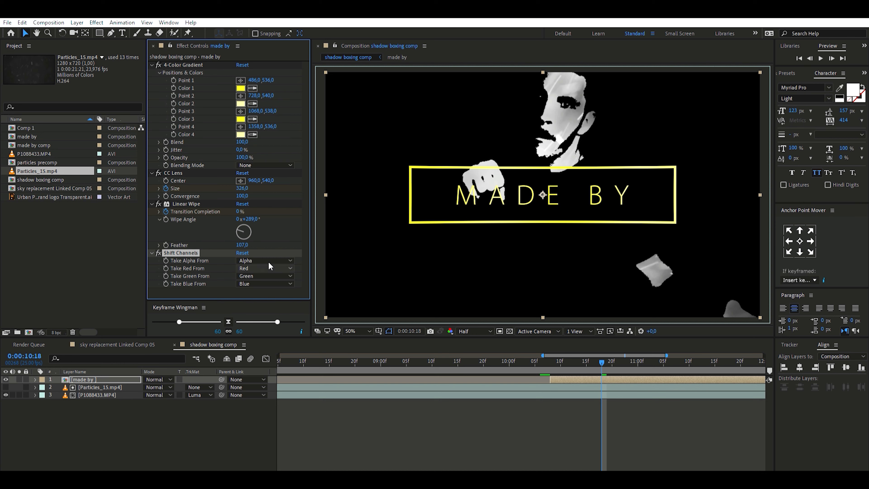
{"action": "left_click", "coordinate": [275, 365]}
{"action": "left_click", "coordinate": [256, 378]}
{"action": "left_click", "coordinate": [140, 422]}
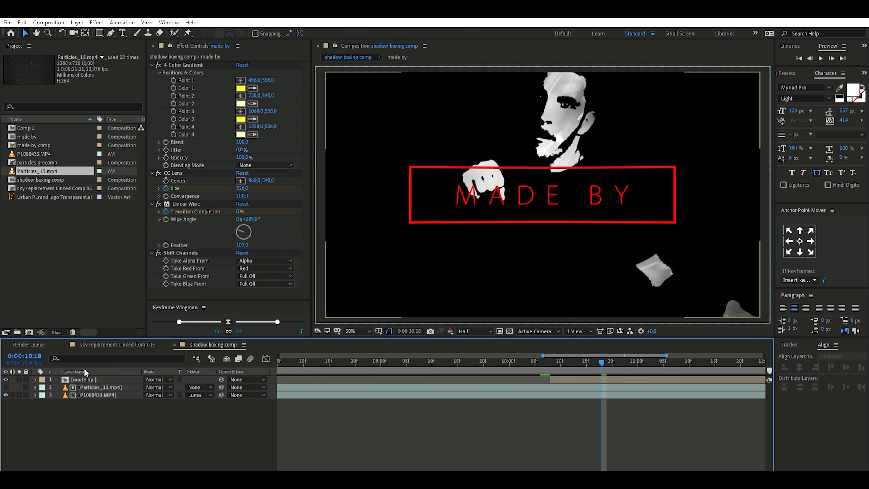
Duplicate the made by layer twice and make the middle copy's Shift Channels keep only green, with red and blue Full Off
{"action": "left_click", "coordinate": [84, 378]}
{"action": "key", "text": "ctrl+d"}
{"action": "key", "text": "ctrl+d"}
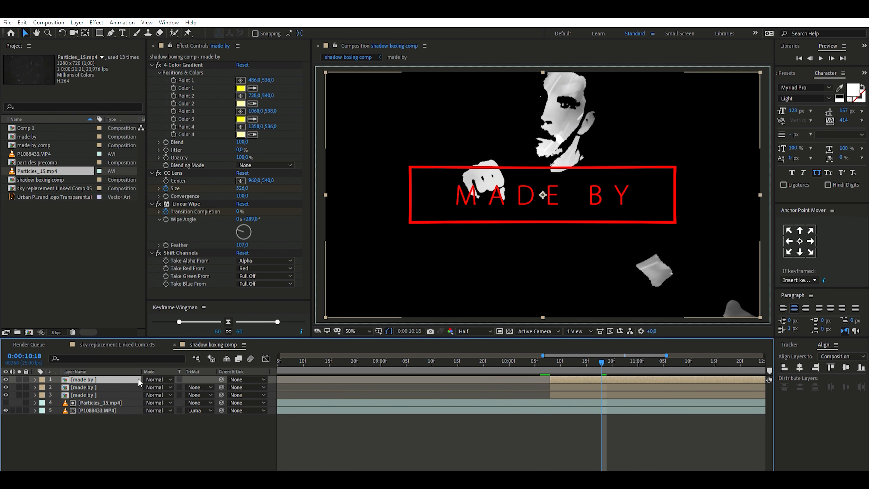
{"action": "left_click", "coordinate": [89, 387]}
{"action": "left_click", "coordinate": [261, 264]}
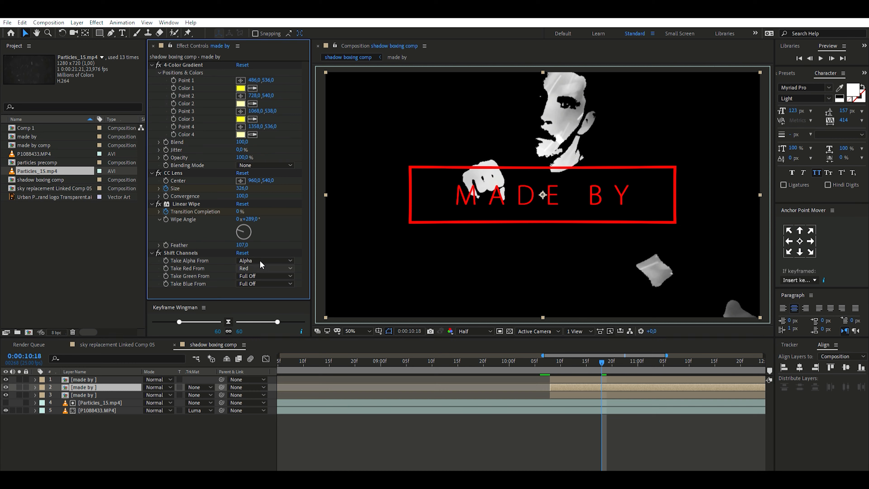
{"action": "left_click", "coordinate": [261, 356]}
{"action": "left_click", "coordinate": [246, 275]}
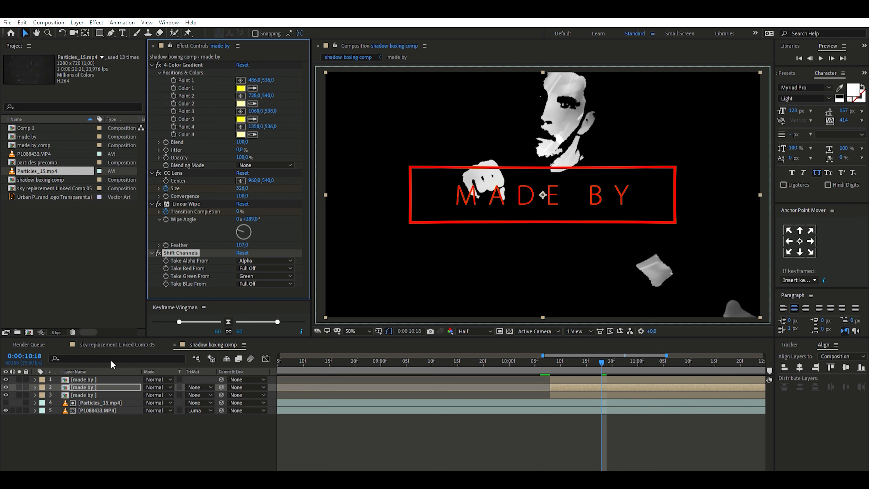
Make the uppermost made by copy keep only the blue channel and set the upper two copies to Screen mode
{"action": "left_click", "coordinate": [81, 379]}
{"action": "left_click", "coordinate": [261, 268]}
{"action": "left_click", "coordinate": [260, 360]}
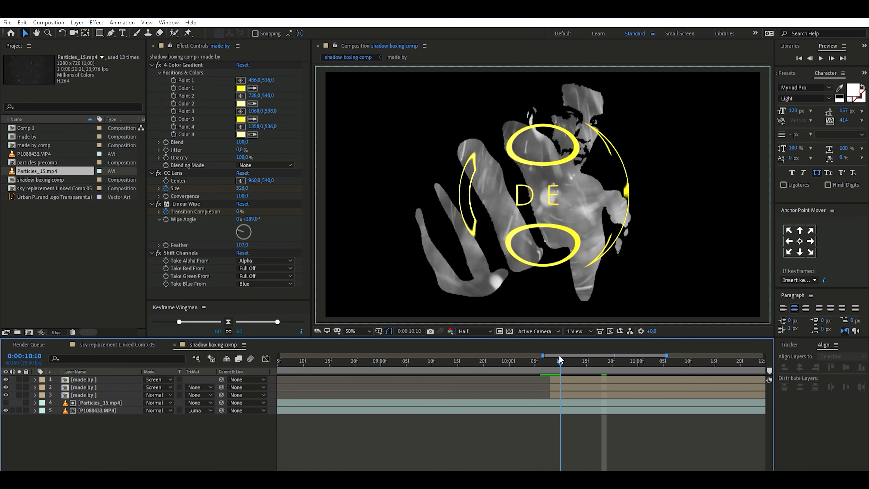
Stagger the made by layers so the middle copy starts one frame and the uppermost copy two frames after 0:00:10:08
{"action": "left_click_drag", "start_coordinate": [588, 372], "coordinate": [568, 371]}
{"action": "key", "text": "Page_Up"}
{"action": "key", "text": "Page_Up"}
{"action": "key", "text": "Page_Up"}
{"action": "key", "text": "Page_Up"}
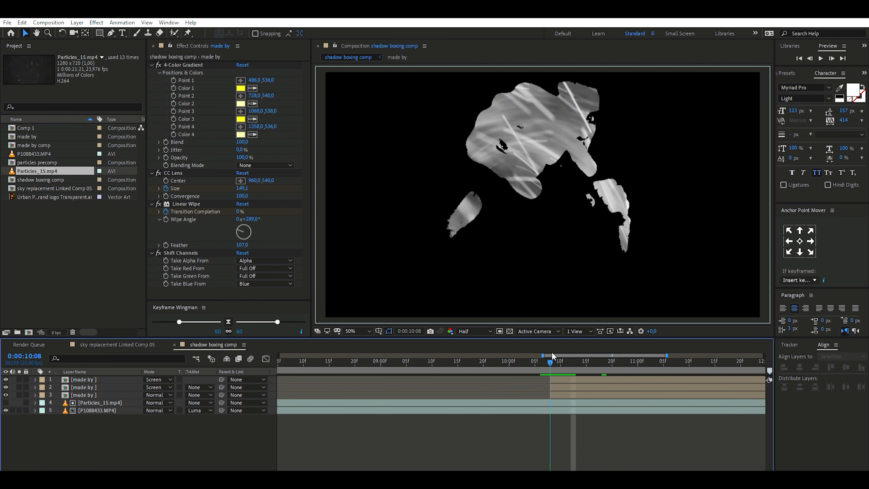
{"action": "key", "text": "Page_Down"}
{"action": "left_click", "coordinate": [572, 387]}
{"action": "key", "text": "["}
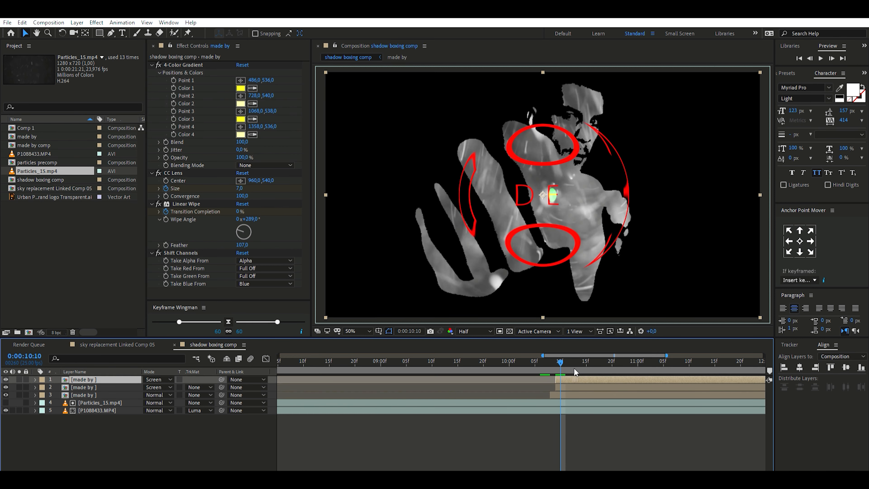
{"action": "left_click", "coordinate": [546, 352]}
{"action": "left_click_drag", "start_coordinate": [546, 350], "coordinate": [594, 364]}
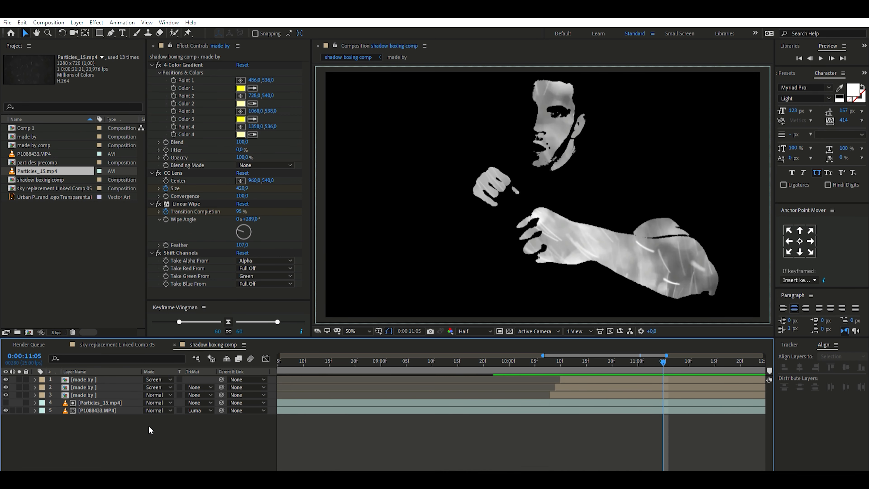
Add the transparent Urban Produkcia logo above the other layers and copy the made by layer's CC Lens effect onto it
{"action": "left_click", "coordinate": [64, 215]}
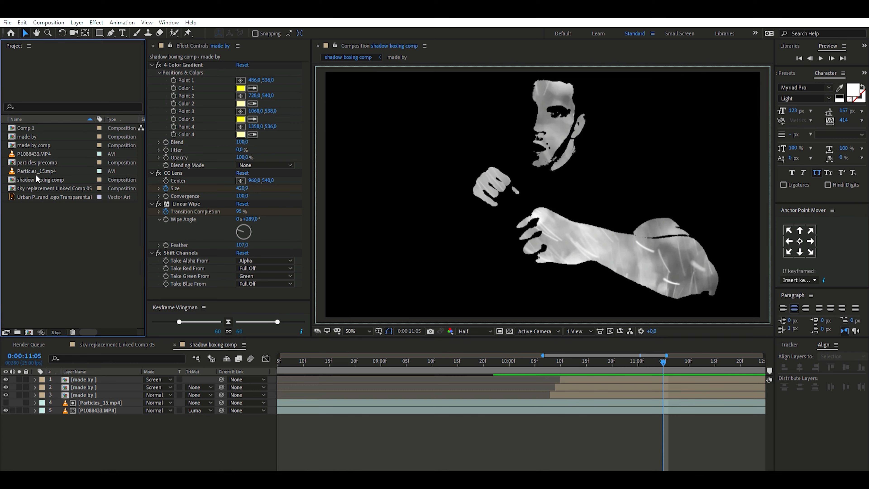
{"action": "left_click_drag", "start_coordinate": [36, 195], "coordinate": [85, 378]}
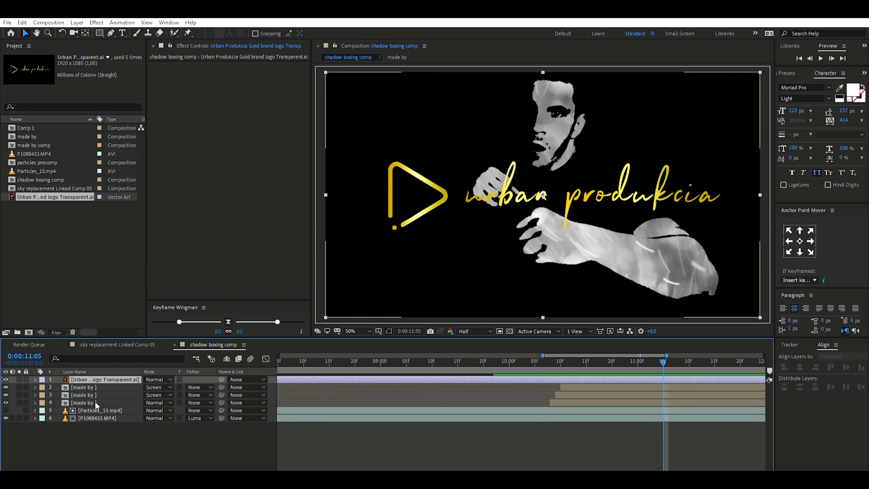
{"action": "left_click", "coordinate": [85, 402]}
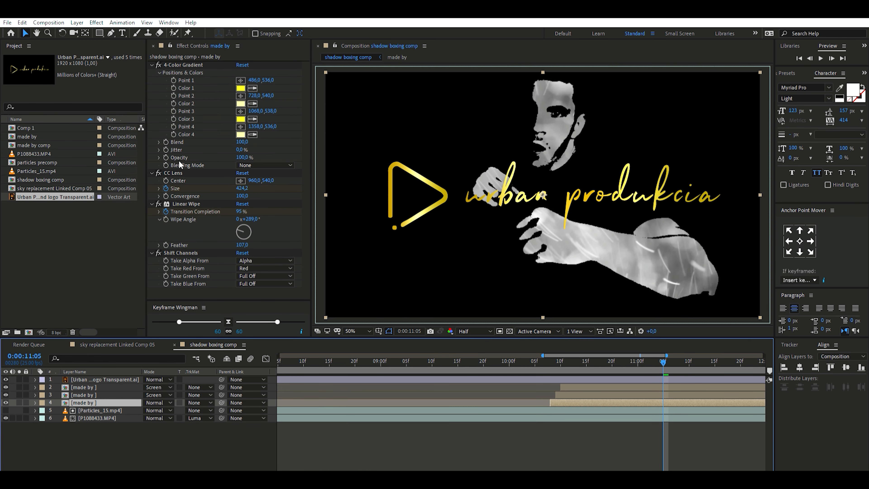
{"action": "left_click", "coordinate": [179, 167]}
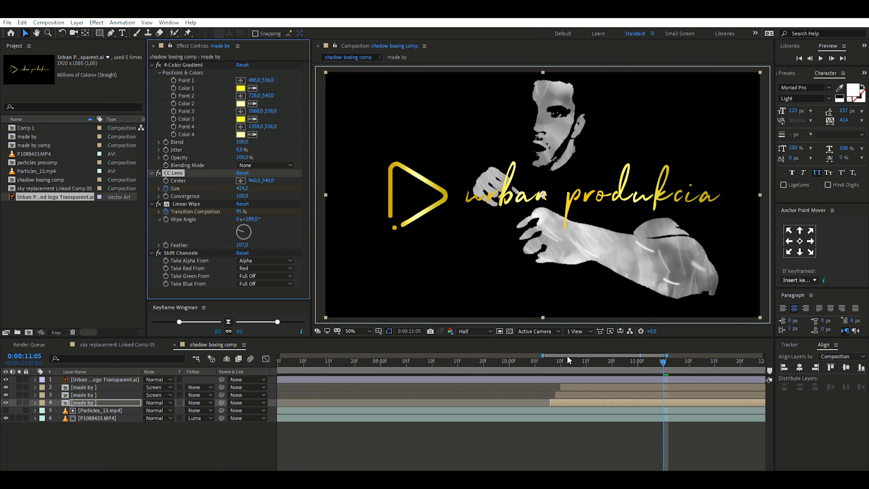
{"action": "left_click", "coordinate": [555, 376]}
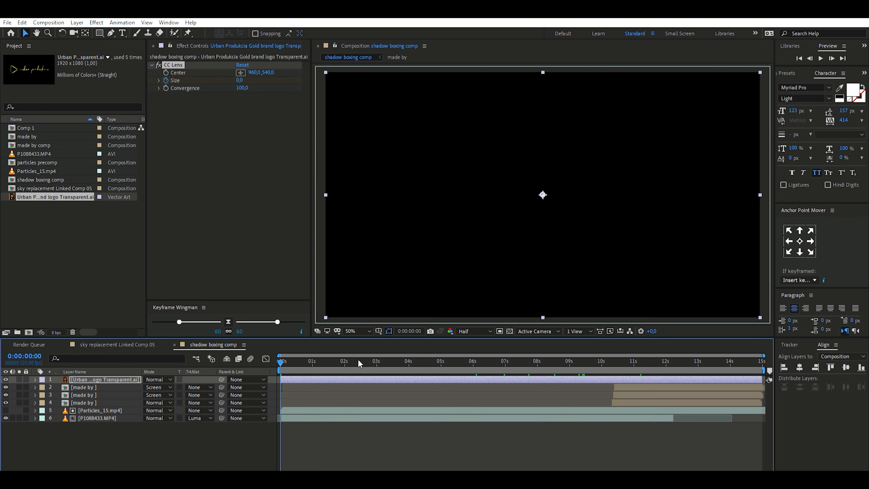
Move the logo's CC Lens Size keyframes to begin at about 0:00:11:12 and set the lens Center to 1412,566
{"action": "key", "text": "u"}
{"action": "left_click_drag", "start_coordinate": [631, 353], "coordinate": [649, 353]}
{"action": "left_click_drag", "start_coordinate": [327, 386], "coordinate": [649, 392]}
{"action": "left_click", "coordinate": [638, 352]}
{"action": "left_click_drag", "start_coordinate": [637, 354], "coordinate": [658, 356]}
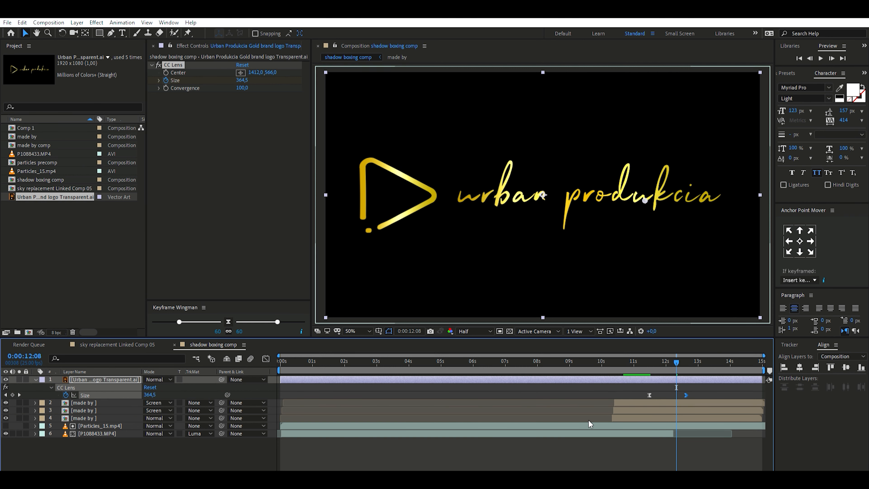
Set the logo's CC Lens Size to 284 at 0:00:12:16 and add a larger Size keyframe at the composition's end
{"action": "mouse_move", "coordinate": [676, 358]}
{"action": "left_mouse_down"}
{"action": "mouse_move", "coordinate": [642, 356]}
{"action": "mouse_move", "coordinate": [687, 356]}
{"action": "left_mouse_up"}
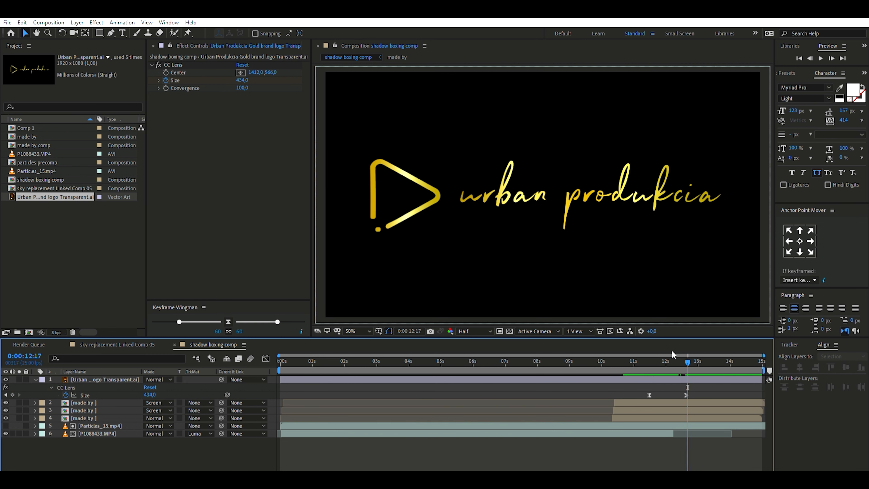
{"action": "left_click", "coordinate": [6, 395]}
{"action": "left_click_drag", "start_coordinate": [150, 387], "coordinate": [85, 387]}
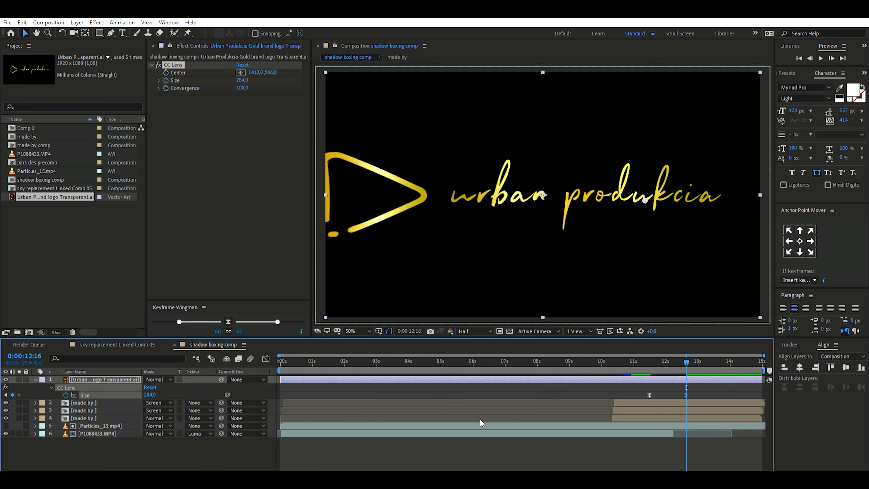
{"action": "left_click_drag", "start_coordinate": [688, 357], "coordinate": [787, 357]}
{"action": "left_click_drag", "start_coordinate": [151, 394], "coordinate": [308, 387]}
Reshape the logo's CC Lens Size curve in the Graph Editor for smoother motion and preview the composition from the start
{"action": "mouse_move", "coordinate": [633, 359]}
{"action": "left_mouse_down"}
{"action": "mouse_move", "coordinate": [732, 360]}
{"action": "mouse_move", "coordinate": [632, 362]}
{"action": "left_mouse_up"}
{"action": "left_click", "coordinate": [265, 359]}
{"action": "left_click_drag", "start_coordinate": [694, 412], "coordinate": [673, 460]}
{"action": "key", "text": "equal"}
{"action": "scroll", "coordinate": [612, 450], "scroll_direction": "right", "scroll_amount": 3}
{"action": "left_click_drag", "start_coordinate": [597, 451], "coordinate": [612, 438]}
{"action": "left_click_drag", "start_coordinate": [507, 356], "coordinate": [750, 363]}
{"action": "left_click", "coordinate": [266, 358]}
{"action": "key", "text": "minus"}
{"action": "left_click", "coordinate": [99, 453]}
{"action": "key", "text": "Home"}
{"action": "key", "text": "space"}
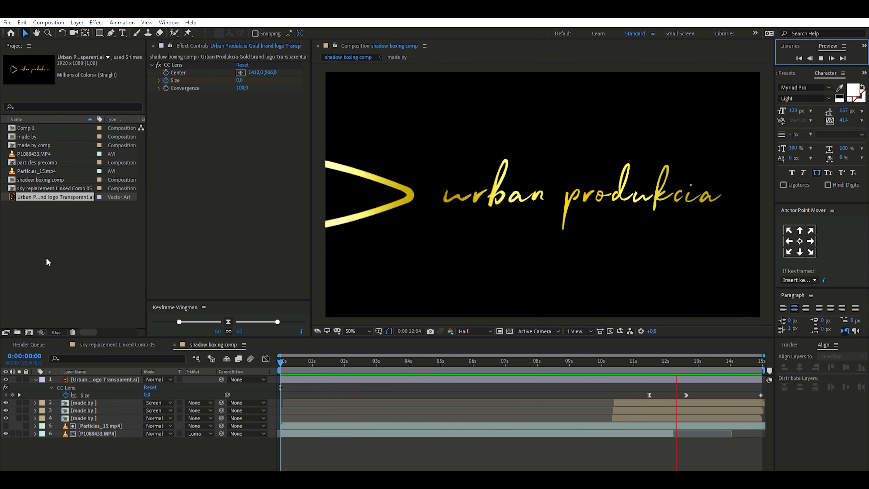
Duplicate Particles_15.mp4, place the visible copy above all other layers, and set its blending mode to Screen
{"action": "mouse_move", "coordinate": [628, 363]}
{"action": "left_mouse_down"}
{"action": "mouse_move", "coordinate": [647, 362]}
{"action": "mouse_move", "coordinate": [618, 363]}
{"action": "left_mouse_up"}
{"action": "left_click", "coordinate": [93, 422]}
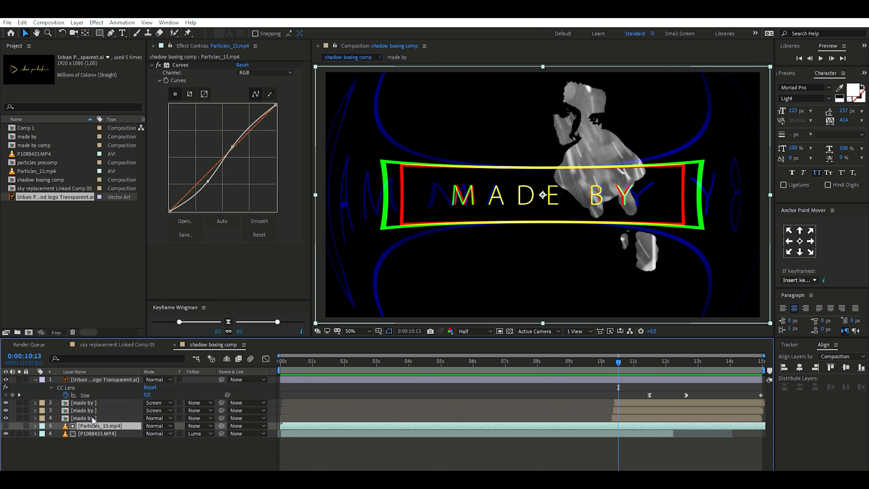
{"action": "left_click_drag", "start_coordinate": [93, 422], "coordinate": [96, 377]}
{"action": "left_click", "coordinate": [76, 464]}
{"action": "left_click", "coordinate": [6, 379]}
{"action": "left_click", "coordinate": [104, 378]}
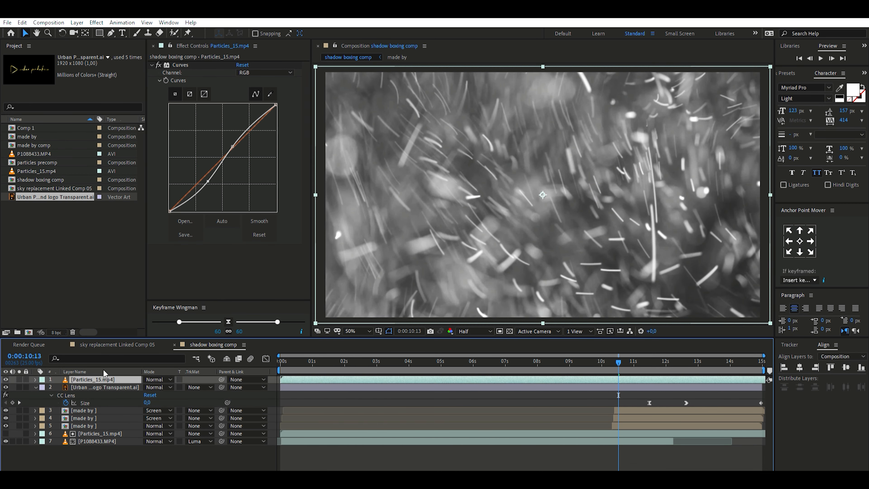
{"action": "key", "text": "alt+shift+s"}
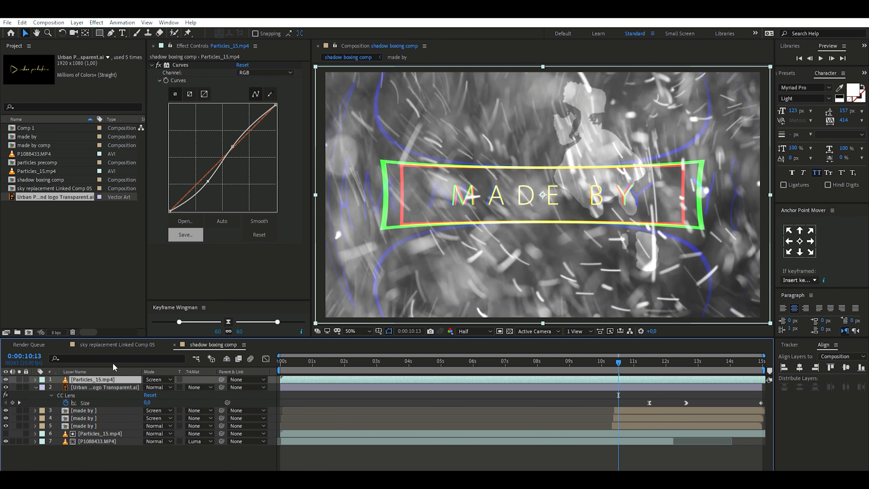
Set the uppermost Particles_15.mp4 layer's Opacity to 40%
{"action": "key", "text": "t"}
{"action": "left_click", "coordinate": [147, 387]}
{"action": "type", "text": "40"}
{"action": "key", "text": "Return"}
Draw a circular mask over the boxer's hands on the uppermost Particles_15.mp4 layer at 0:00:08:21
{"action": "left_click_drag", "start_coordinate": [618, 361], "coordinate": [564, 354]}
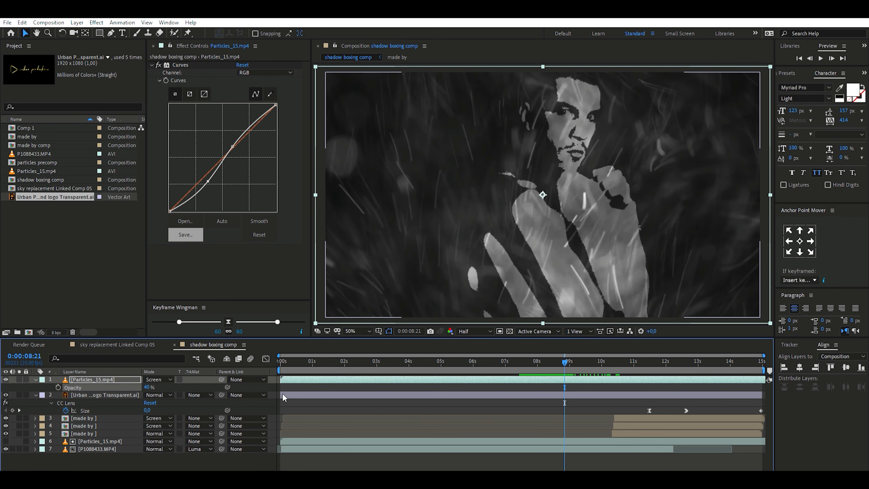
{"action": "left_click", "coordinate": [92, 379]}
{"action": "left_click", "coordinate": [99, 33]}
{"action": "key", "text": "q"}
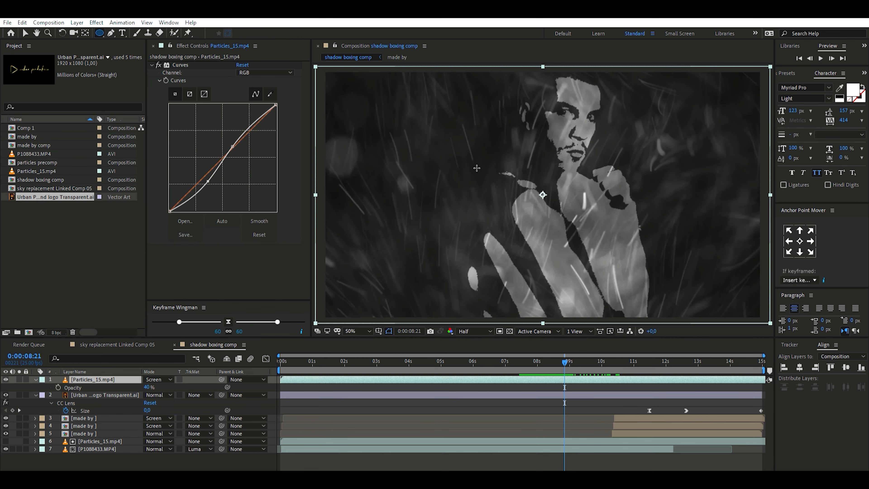
{"action": "left_click_drag", "start_coordinate": [467, 173], "coordinate": [675, 282]}
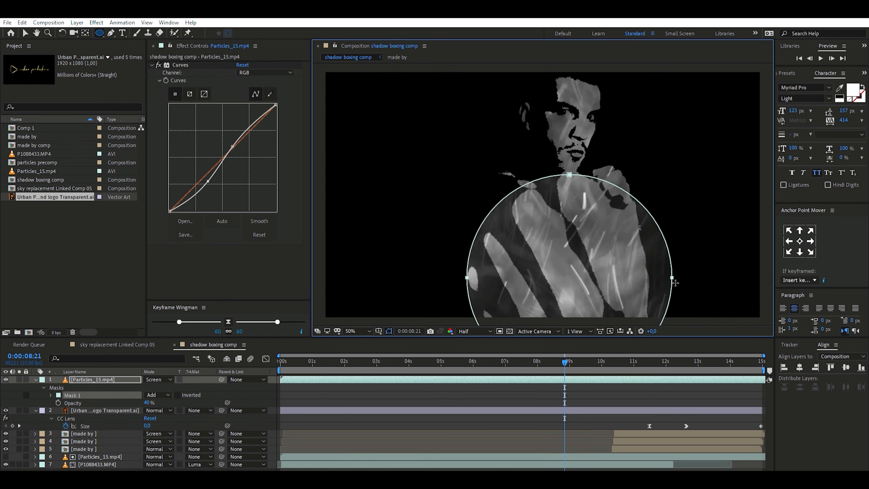
Reposition the circular mask higher over the boxer's hands on the uppermost Particles_15.mp4 layer and set its Mask Feather to 153 pixels
{"action": "left_click", "coordinate": [25, 33]}
{"action": "left_click_drag", "start_coordinate": [538, 174], "coordinate": [529, 148]}
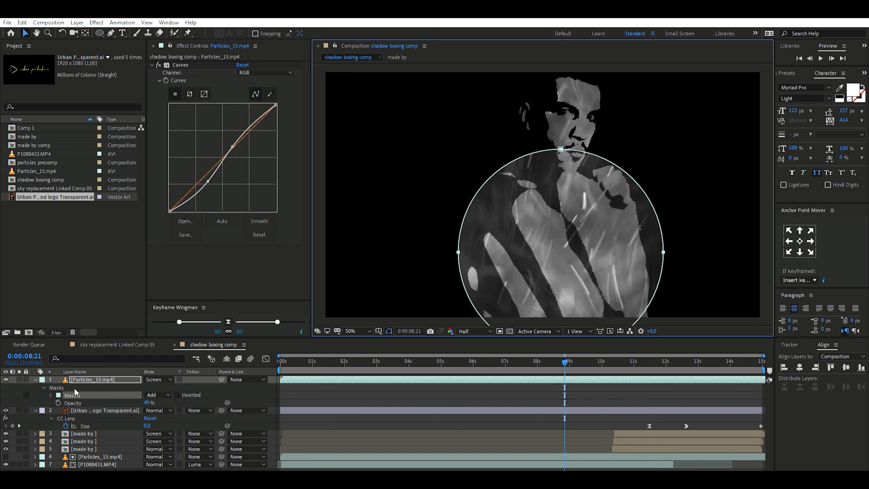
{"action": "left_click", "coordinate": [50, 395]}
{"action": "left_click", "coordinate": [88, 410]}
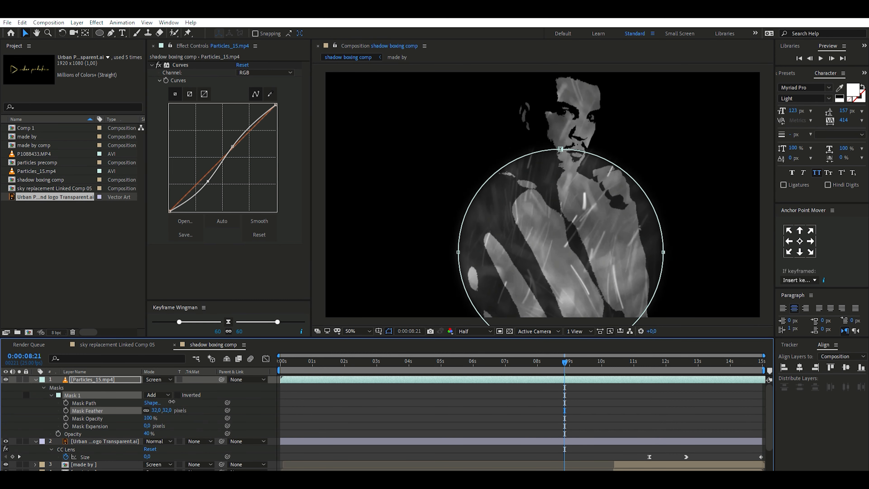
{"action": "left_click_drag", "start_coordinate": [167, 402], "coordinate": [201, 397]}
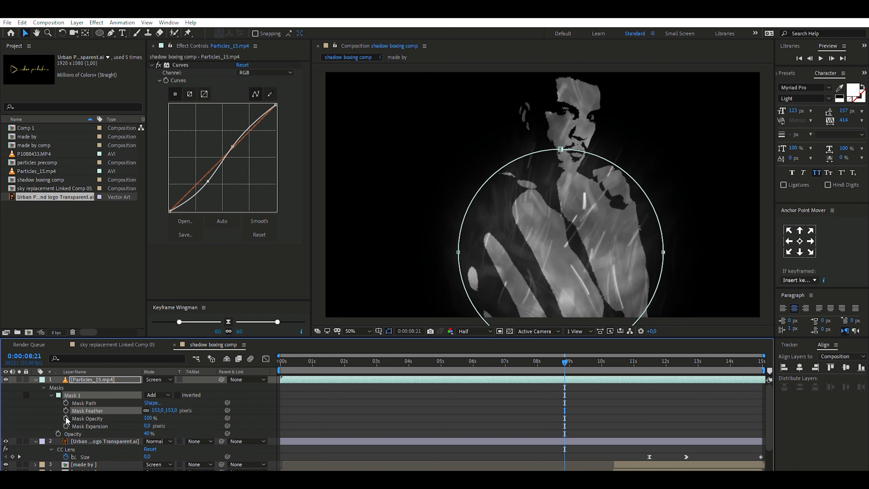
Keyframe the mask's expansion at -237 pixels on 0:00:08:19, 0 pixels on 0:00:08:21 and 168 pixels on 0:00:09:06
{"action": "left_click", "coordinate": [66, 425]}
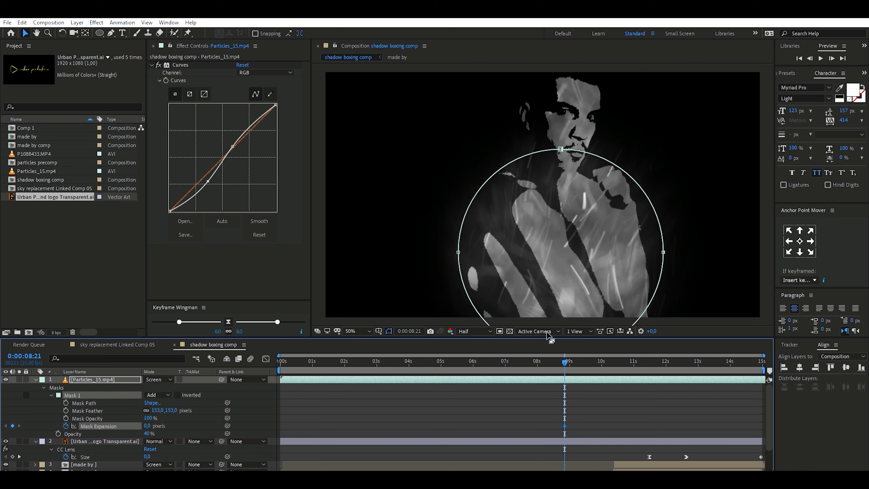
{"action": "key", "text": "Page_Up"}
{"action": "key", "text": "Page_Up"}
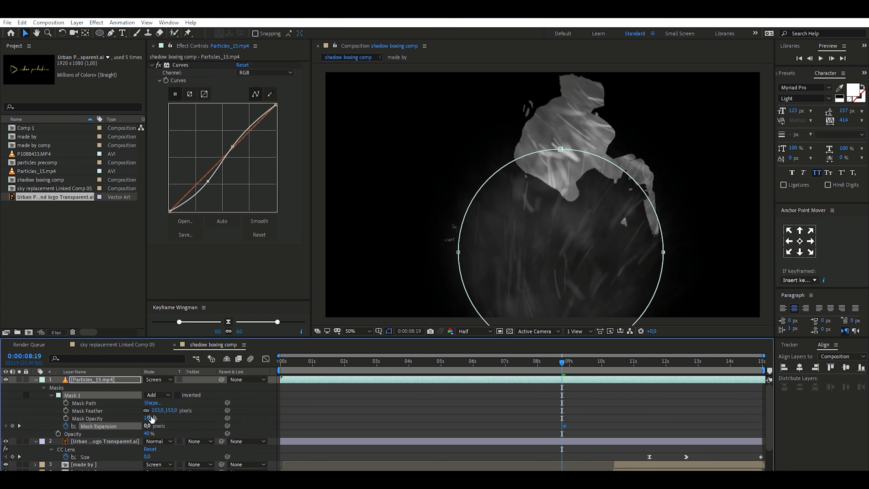
{"action": "left_click_drag", "start_coordinate": [152, 425], "coordinate": [54, 422]}
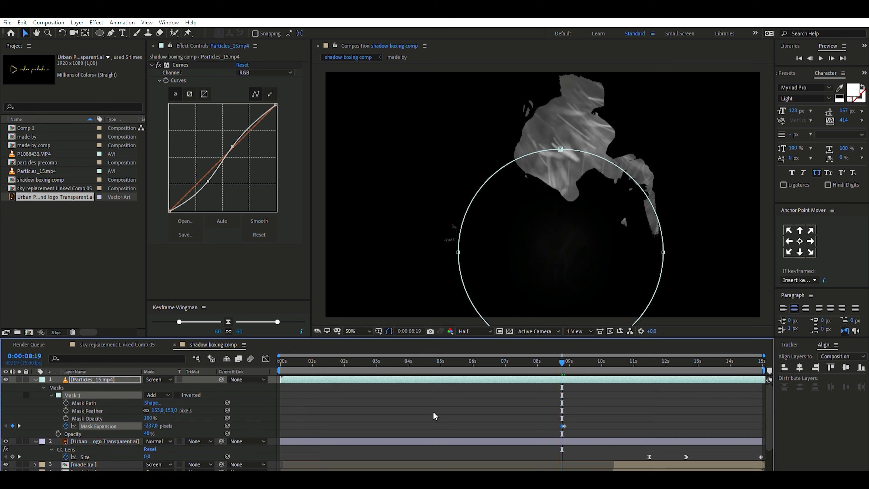
{"action": "left_click_drag", "start_coordinate": [562, 354], "coordinate": [577, 355]}
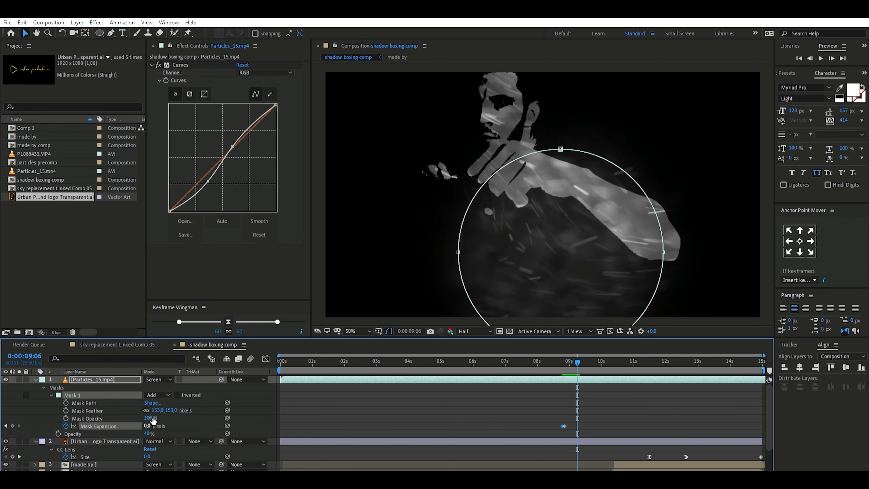
{"action": "left_click_drag", "start_coordinate": [151, 425], "coordinate": [228, 418]}
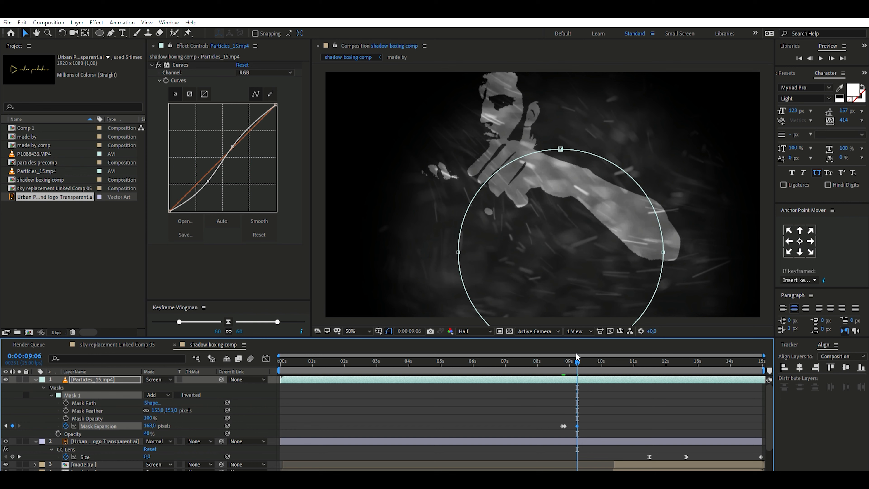
Keyframe the uppermost Particles_15.mp4 layer's Opacity from 40% at 0:00:09:00 to 0% at 0:00:09:06
{"action": "left_click_drag", "start_coordinate": [577, 356], "coordinate": [549, 357]}
{"action": "left_click", "coordinate": [83, 379]}
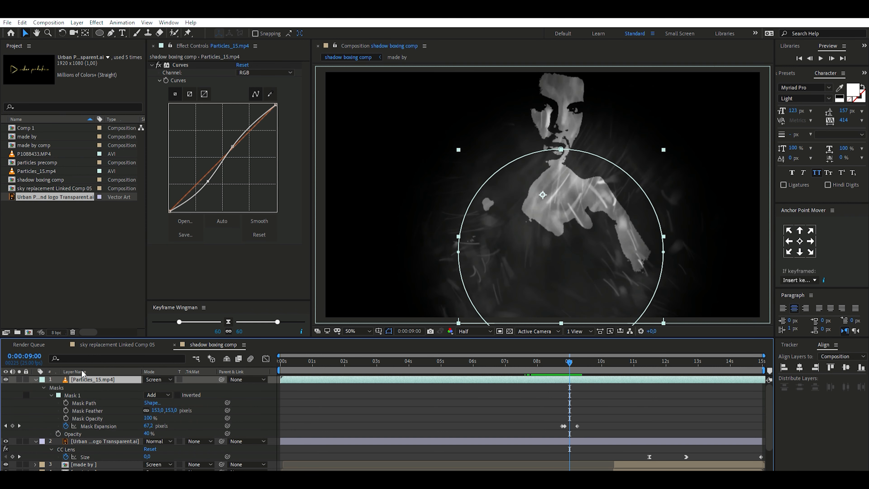
{"action": "key", "text": "u"}
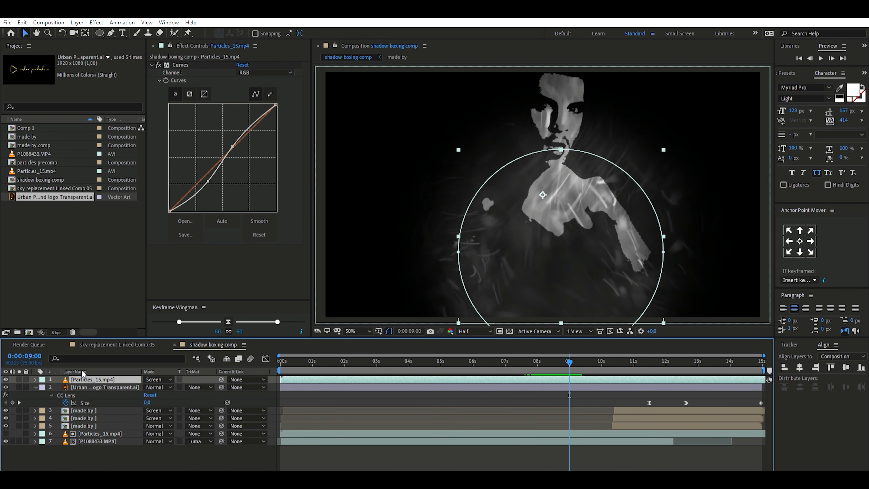
{"action": "key", "text": "t"}
{"action": "left_click", "coordinate": [58, 387]}
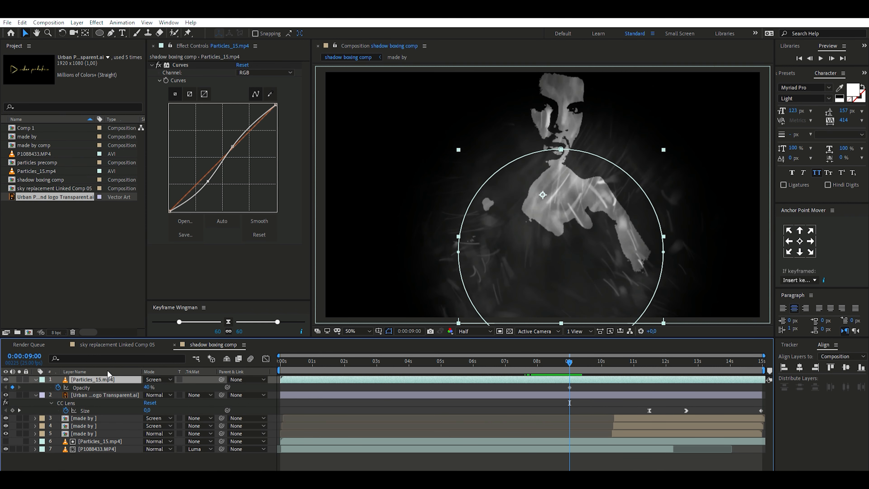
{"action": "key", "text": "u"}
{"action": "left_click_drag", "start_coordinate": [569, 357], "coordinate": [535, 357]}
{"action": "left_click", "coordinate": [149, 401]}
{"action": "type", "text": "0"}
{"action": "key", "text": "Return"}
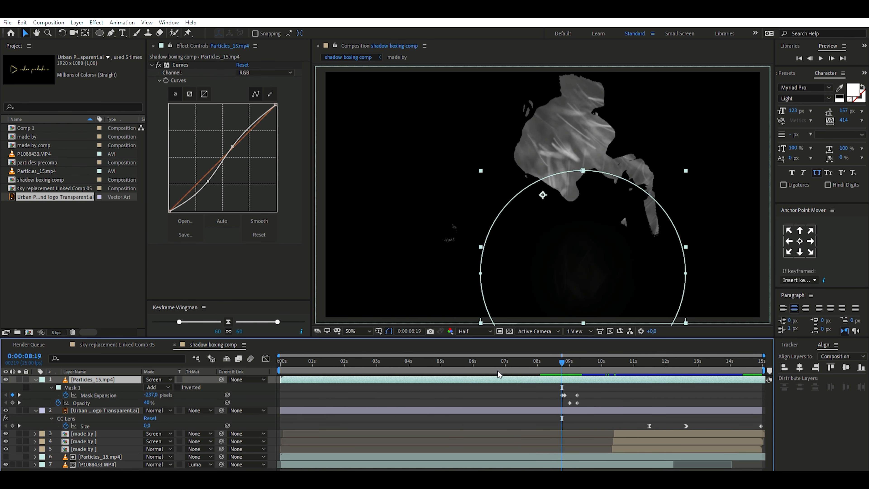
Trim the uppermost Particles_15.mp4 layer to run from 0:00:08:19 to 0:00:09:06 and duplicate it four times
{"action": "key", "text": "alt+bracketleft"}
{"action": "left_click", "coordinate": [577, 357]}
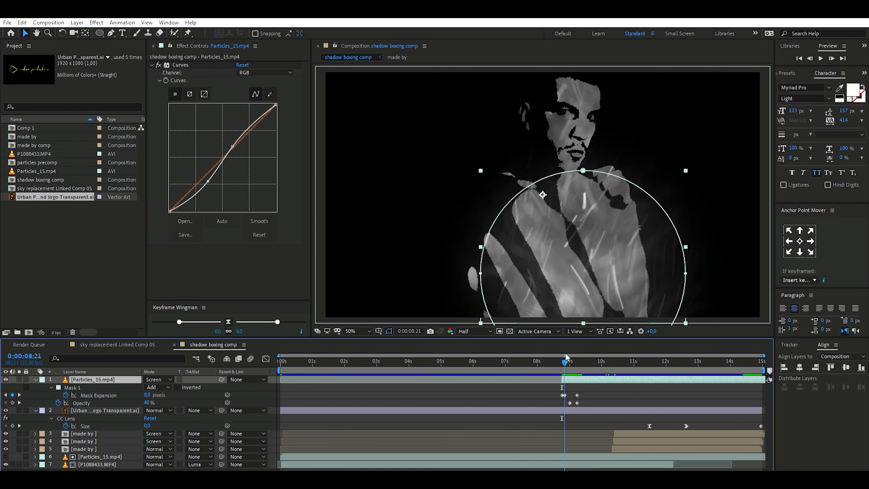
{"action": "key", "text": "alt+bracketright"}
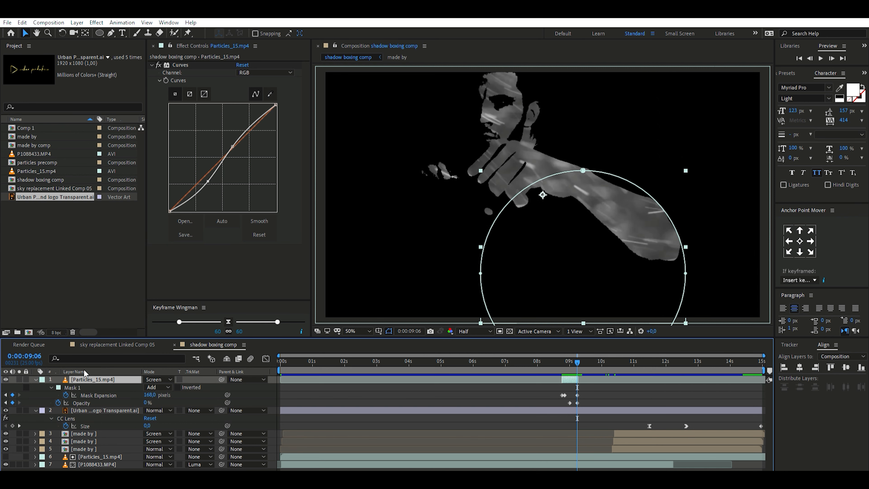
{"action": "key", "text": "ctrl+d"}
{"action": "key", "text": "ctrl+d"}
{"action": "key", "text": "ctrl+d"}
{"action": "key", "text": "ctrl+d"}
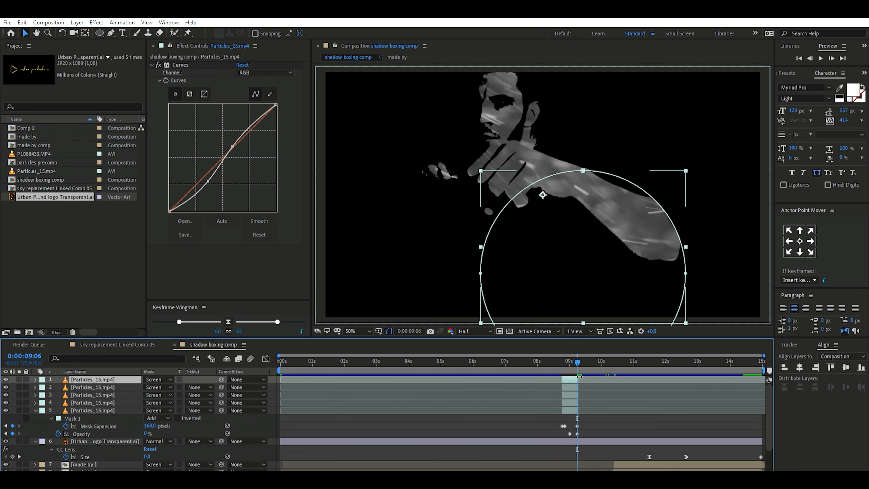
Move the fourth-layer Particles_15.mp4 copy to start at about 0:00:09:06 and shift its mask up over the boxer's fist
{"action": "key", "text": "Page_Down"}
{"action": "key", "text": "Page_Down"}
{"action": "key", "text": "Page_Down"}
{"action": "left_click_drag", "start_coordinate": [571, 394], "coordinate": [586, 394]}
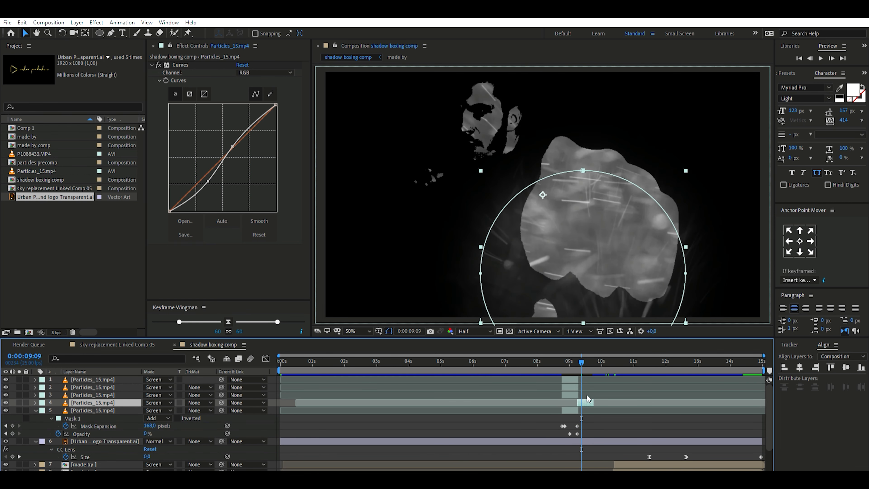
{"action": "key", "text": "u"}
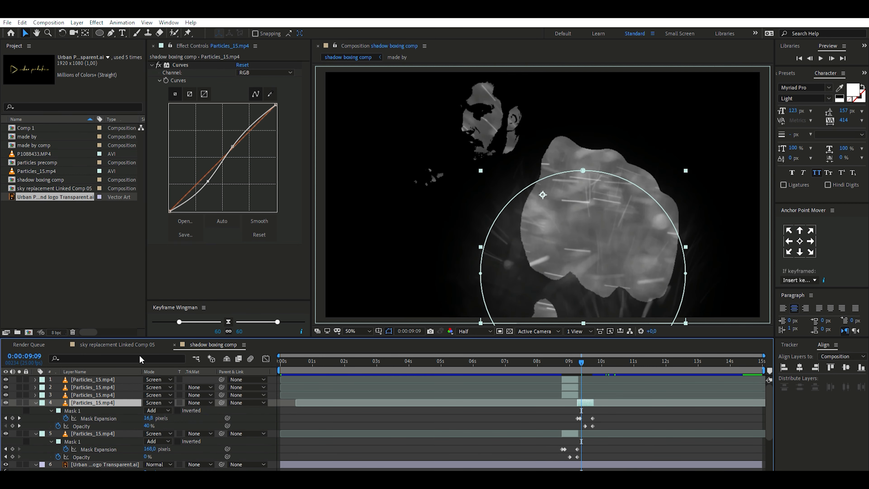
{"action": "left_click", "coordinate": [73, 410]}
{"action": "left_click_drag", "start_coordinate": [650, 186], "coordinate": [663, 136]}
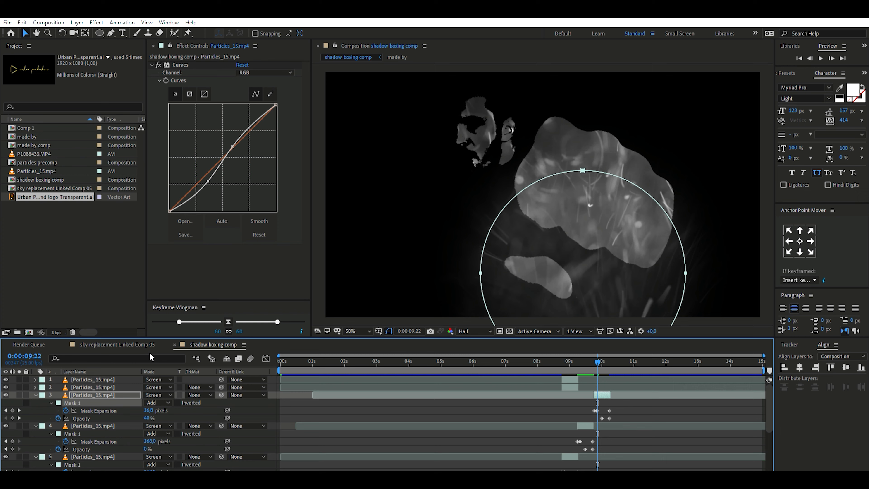
Place the other three Particles_15.mp4 copies at about 0:00:09:20, 0:00:06:00 and 0:00:06:15, aligning their masks with the boxer's hands
{"action": "left_click_drag", "start_coordinate": [652, 213], "coordinate": [669, 108]}
{"action": "left_click_drag", "start_coordinate": [601, 359], "coordinate": [477, 332]}
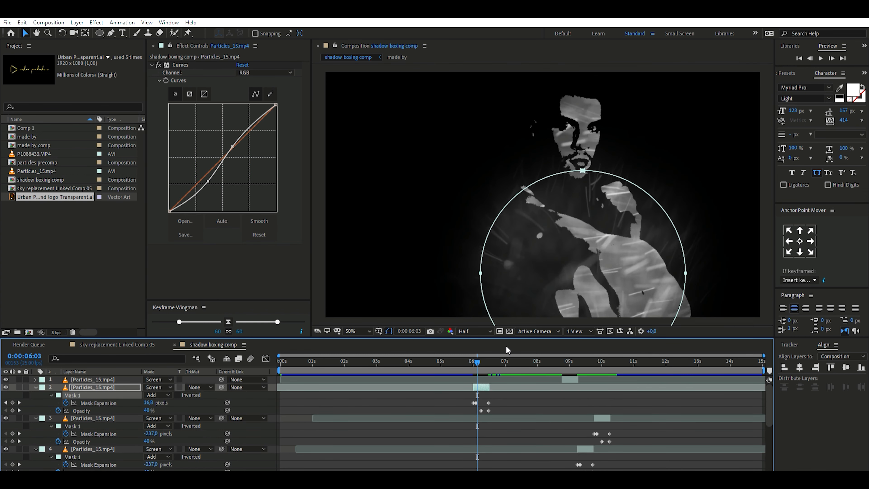
{"action": "left_click_drag", "start_coordinate": [476, 356], "coordinate": [496, 356]}
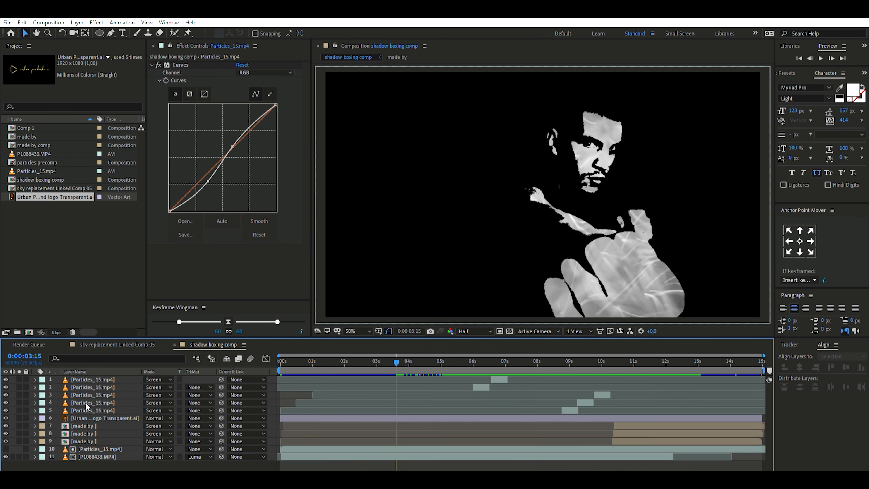
Pre-compose the five short Particles_15.mp4 layers into a composition named particle comp
{"action": "left_click_drag", "start_coordinate": [87, 412], "coordinate": [87, 372]}
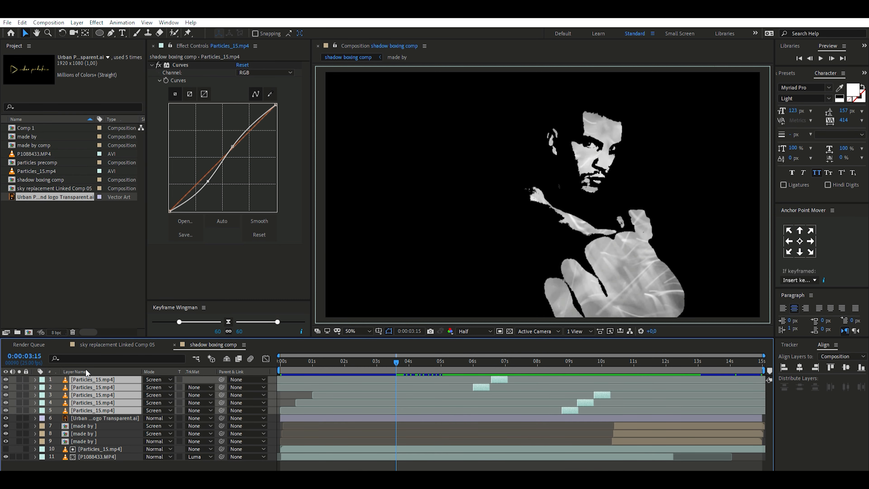
{"action": "key", "text": "ctrl+shift+c"}
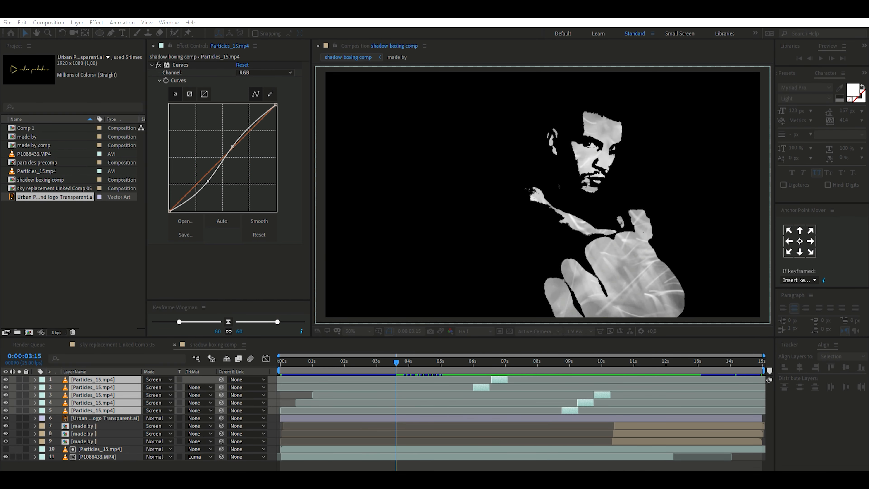
{"action": "key", "text": "Return"}
Pre-compose the three made by layers into a composition named made by shift
{"action": "left_click", "coordinate": [97, 396]}
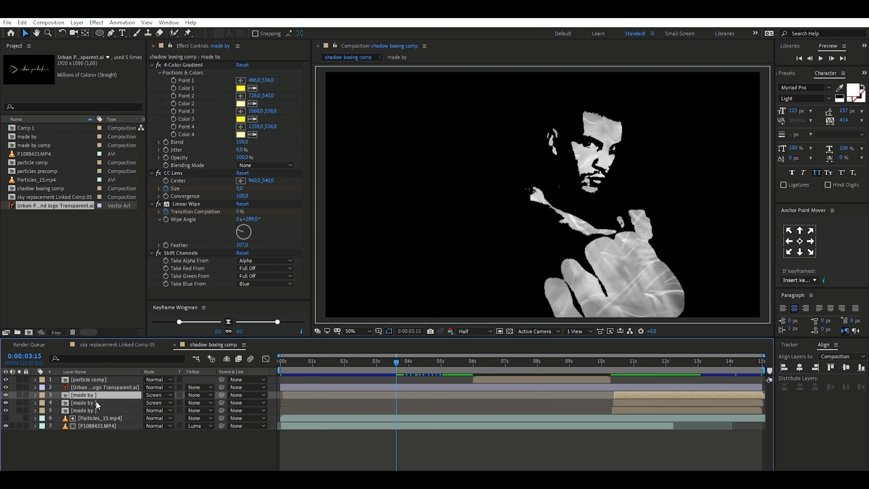
{"action": "left_click", "coordinate": [94, 410], "text": "shift"}
{"action": "key", "text": "ctrl+shift+c"}
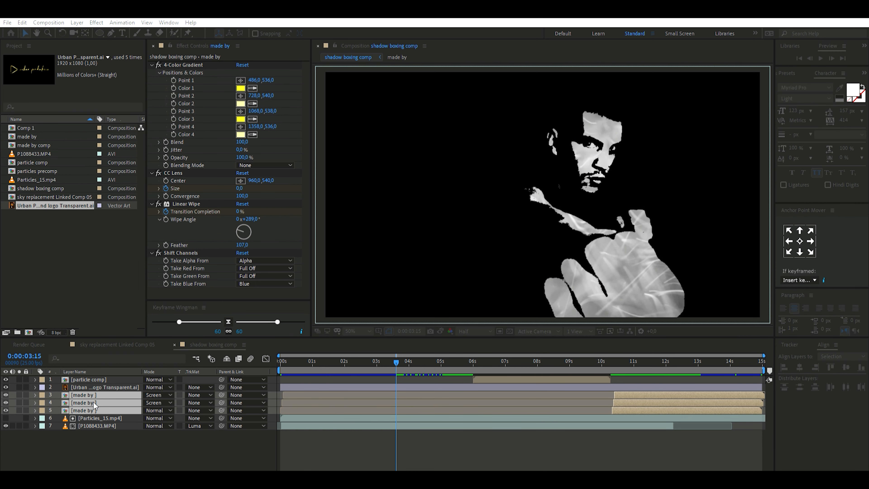
{"action": "key", "text": "Return"}
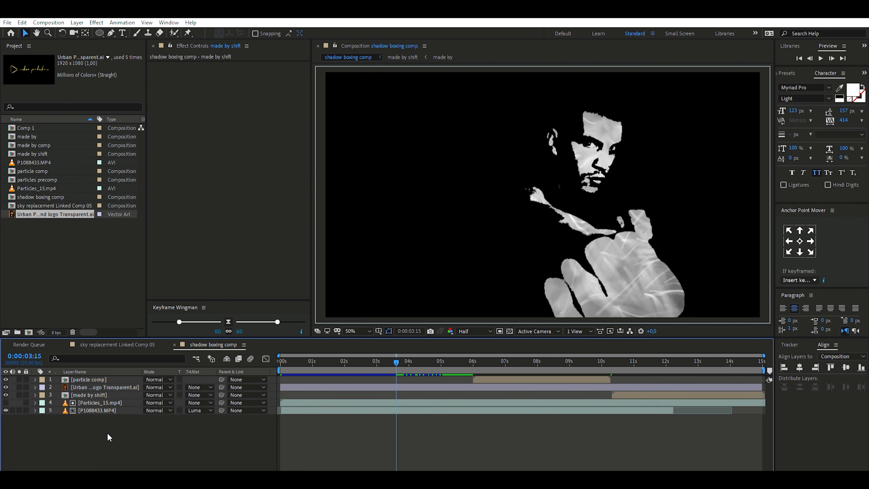
Duplicate Particles_15.mp4, place the visible copy on top in Screen mode, and shift it to start at about 0:00:07:00
{"action": "left_click", "coordinate": [641, 358]}
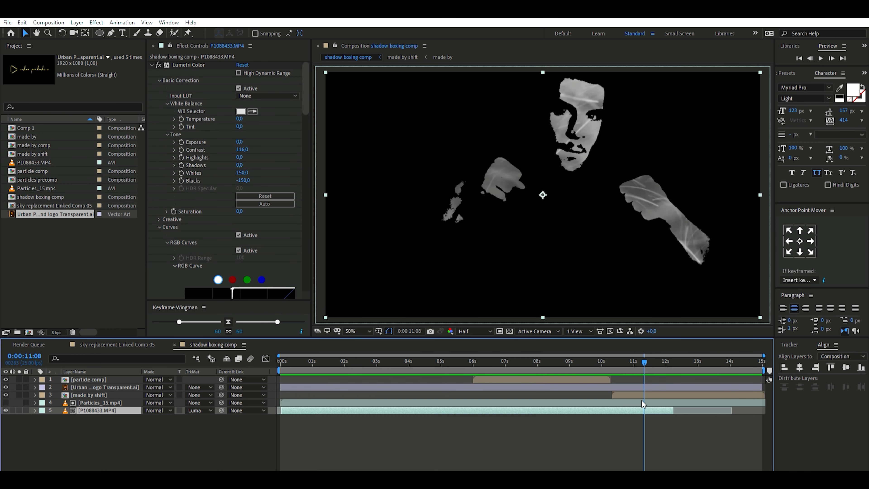
{"action": "mouse_move", "coordinate": [647, 356]}
{"action": "left_mouse_down"}
{"action": "mouse_move", "coordinate": [668, 353]}
{"action": "mouse_move", "coordinate": [659, 354]}
{"action": "left_mouse_up"}
{"action": "left_click", "coordinate": [93, 402]}
{"action": "key", "text": "ctrl+d"}
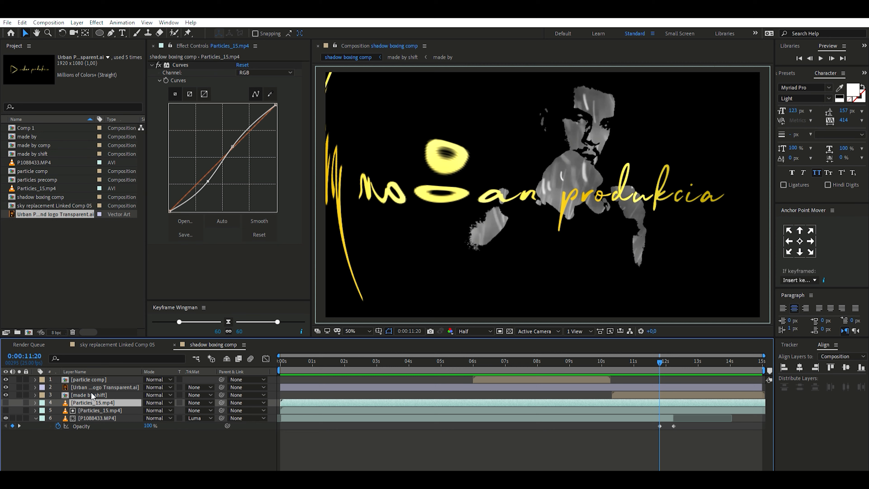
{"action": "left_click_drag", "start_coordinate": [96, 384], "coordinate": [93, 373]}
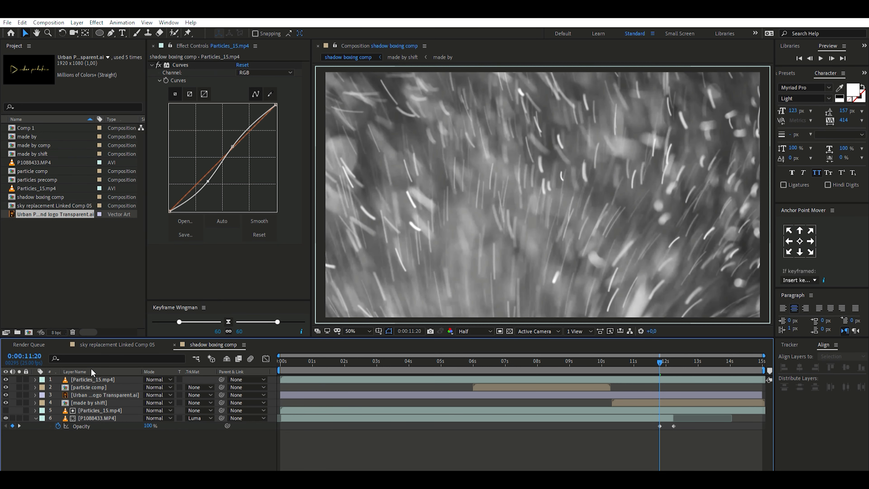
{"action": "left_click", "coordinate": [193, 187]}
{"action": "left_click_drag", "start_coordinate": [304, 372], "coordinate": [522, 372]}
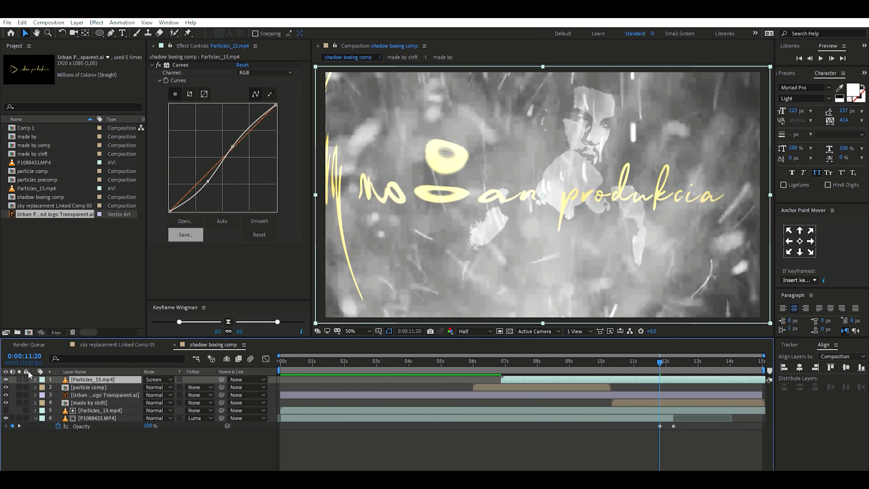
Keyframe the top Particles_15.mp4 layer's Opacity from 0% at 0:00:11:20 to 40% at 0:00:12:06
{"action": "key", "text": "t"}
{"action": "left_click_drag", "start_coordinate": [149, 386], "coordinate": [27, 384]}
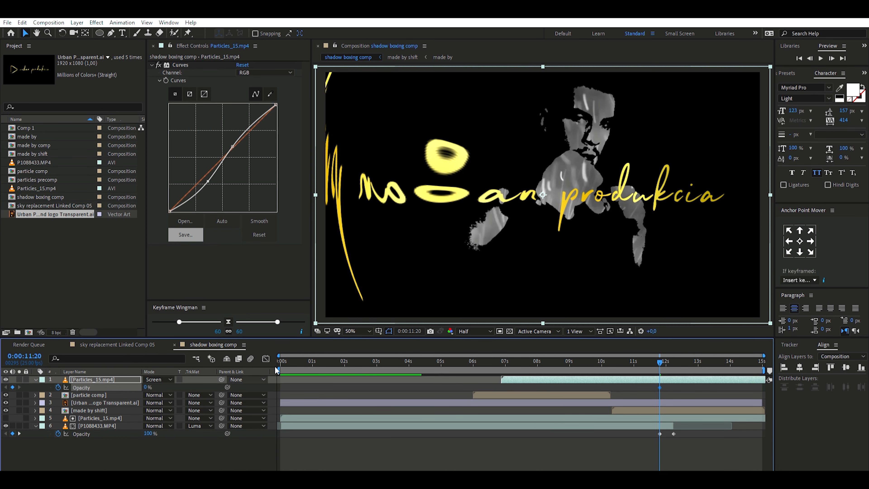
{"action": "left_click_drag", "start_coordinate": [661, 353], "coordinate": [676, 354]}
{"action": "left_click_drag", "start_coordinate": [152, 379], "coordinate": [167, 379]}
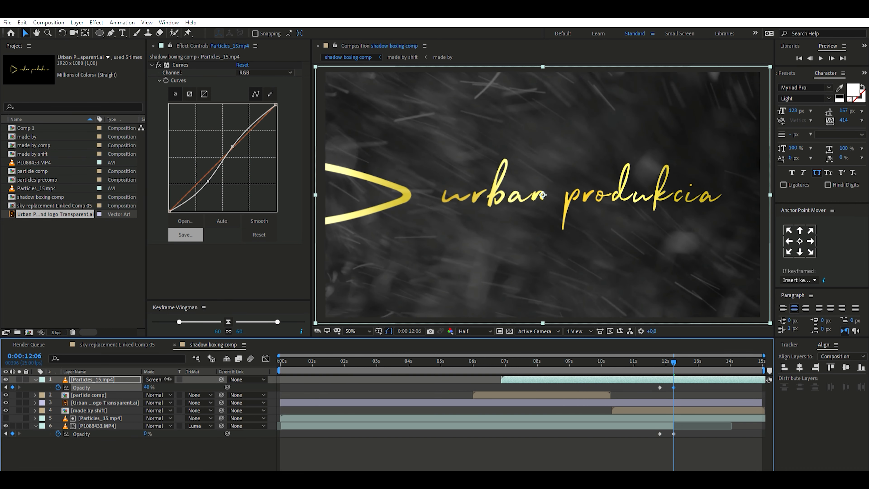
Set the top Particles_15.mp4 layer's Opacity at 0:00:12:06 to 25% and review the composition from about 0:00:00:15
{"action": "key", "text": "2"}
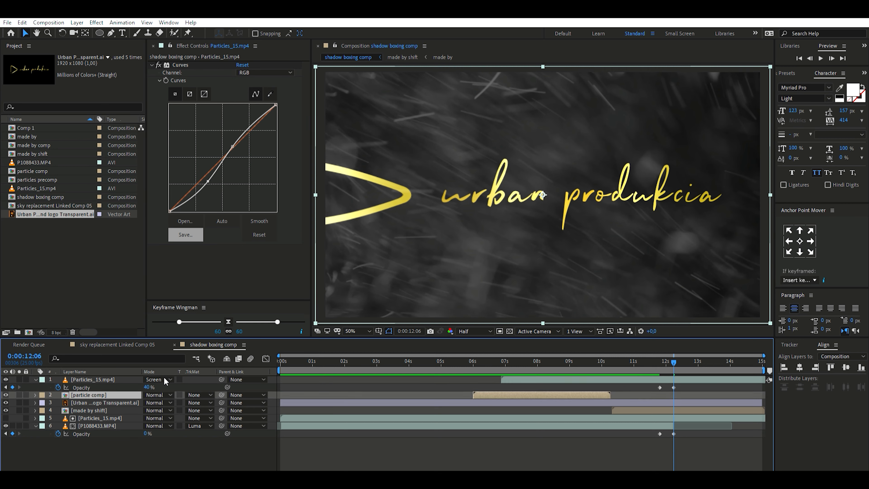
{"action": "key", "text": "5"}
{"action": "key", "text": "Return"}
{"action": "left_click", "coordinate": [317, 45]}
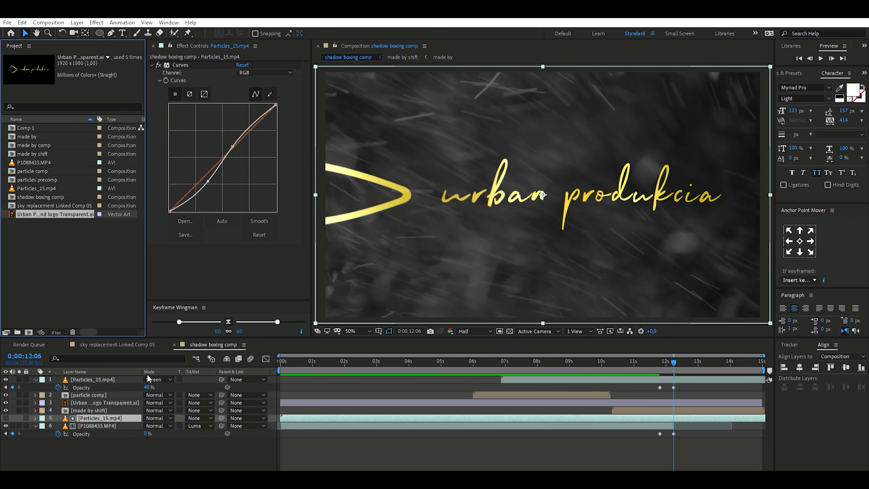
{"action": "type", "text": "25"}
{"action": "key", "text": "Return"}
{"action": "left_click_drag", "start_coordinate": [657, 360], "coordinate": [300, 365]}
{"action": "left_click", "coordinate": [294, 385]}
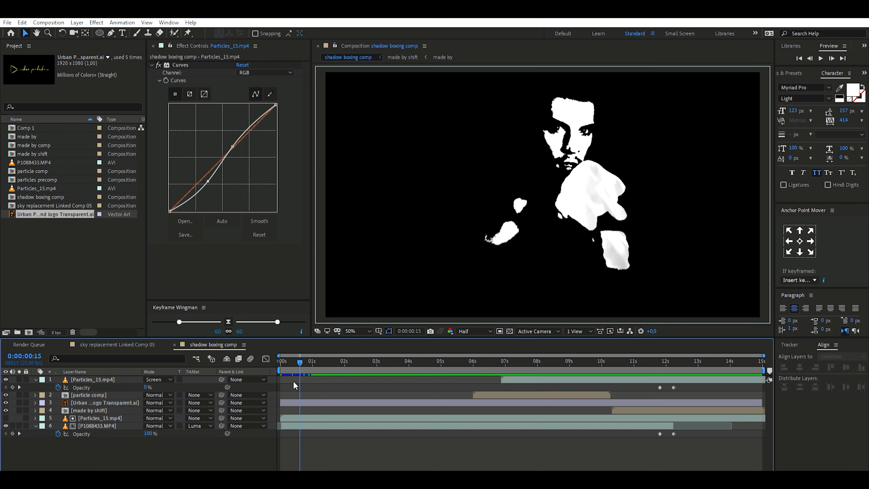